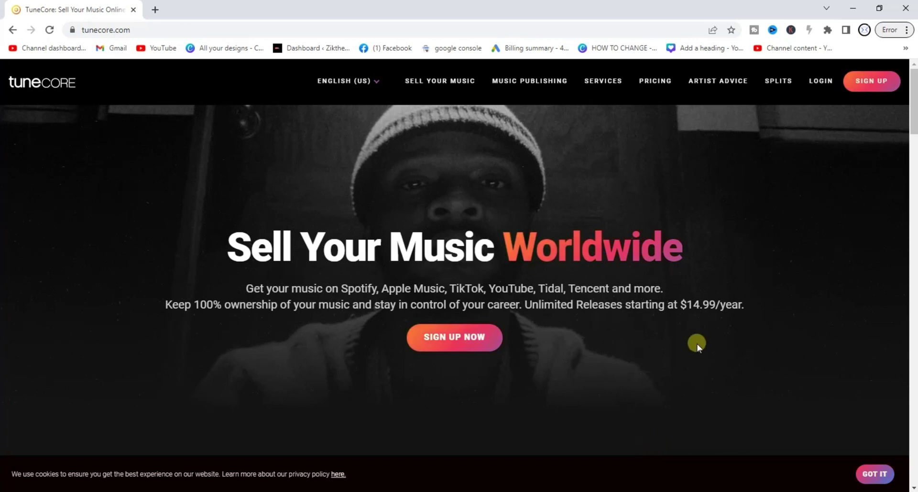
Open the artist services page and look through the services offered
left_click(611, 88)
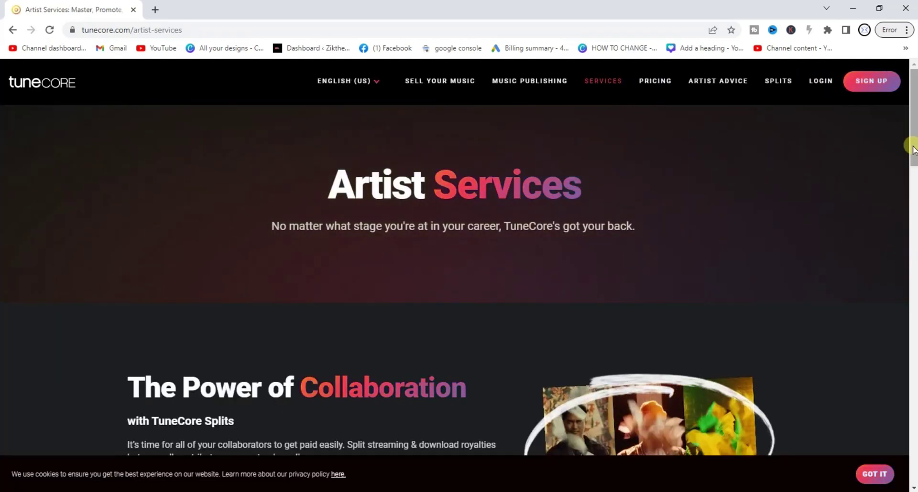
left_click_drag(913, 150, 914, 324)
right_click(914, 324)
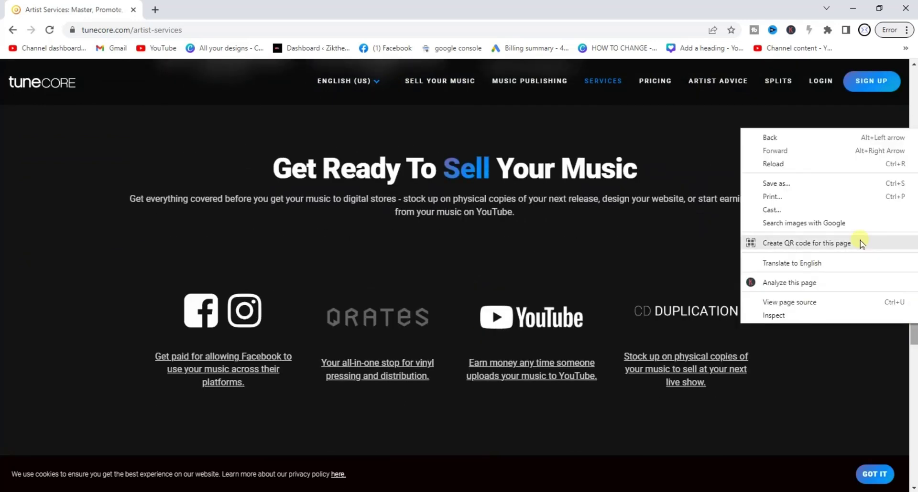
left_click(713, 130)
key("Home")
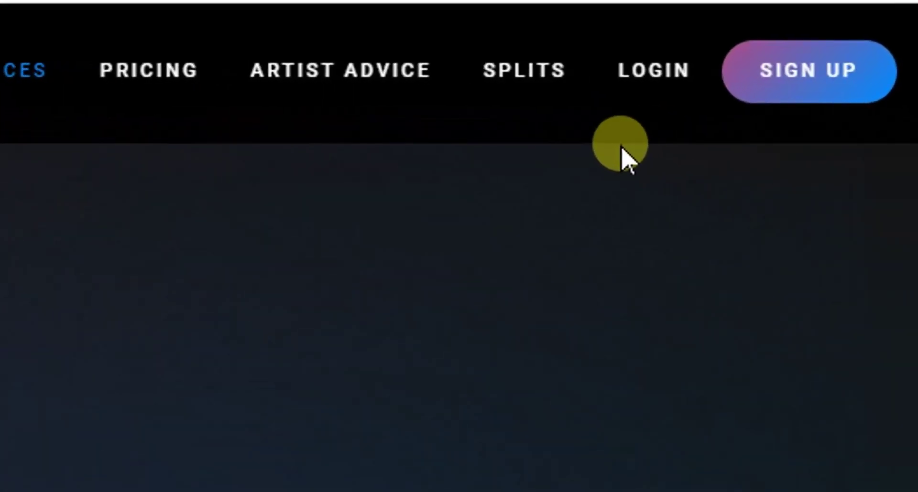
Log in to the TuneCore account with the saved e-mail address and password
left_click(646, 72)
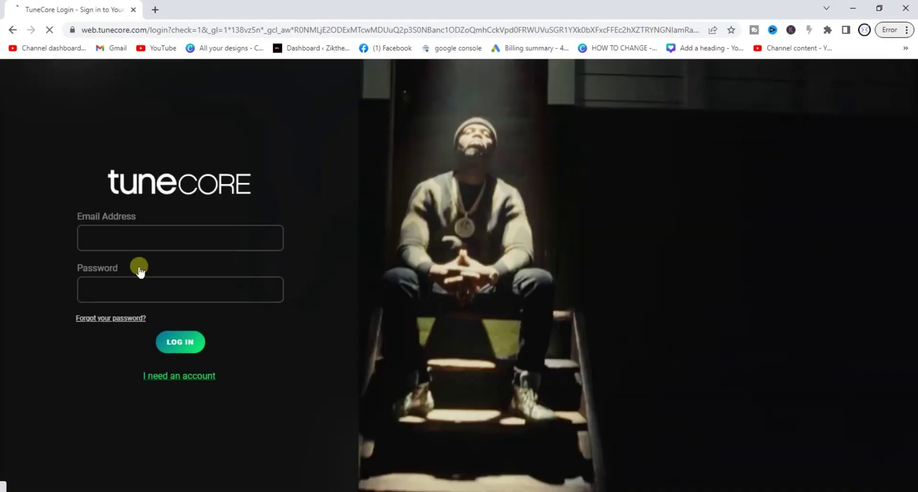
left_click(168, 237)
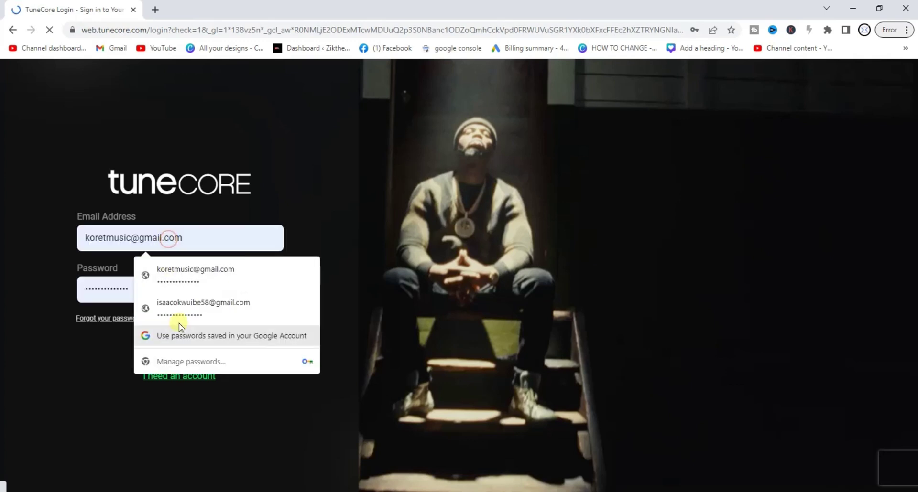
left_click(110, 360)
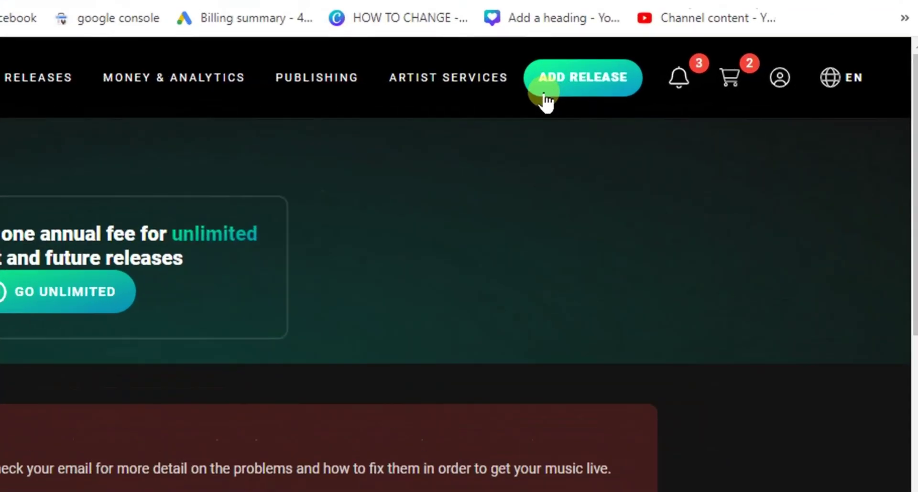
Start a new release of the Single type and look over its blank form
left_click(547, 98)
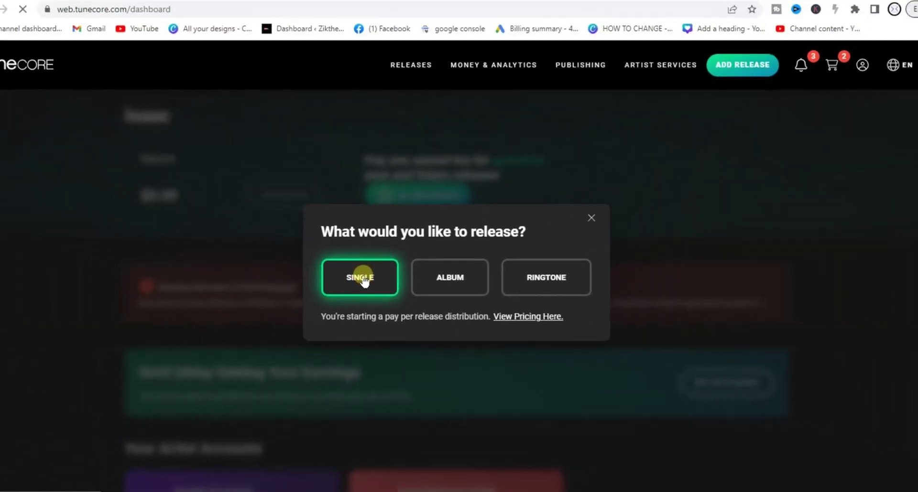
left_click(306, 242)
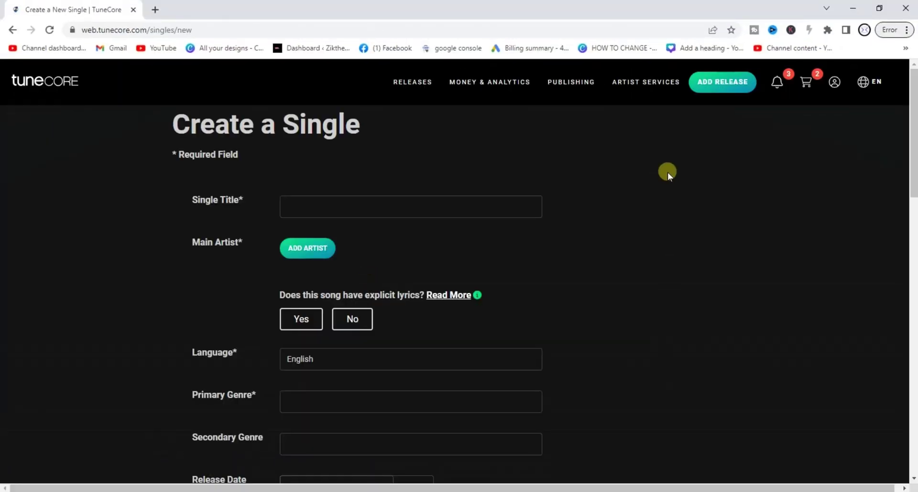
scroll(689, 174, "down", 14)
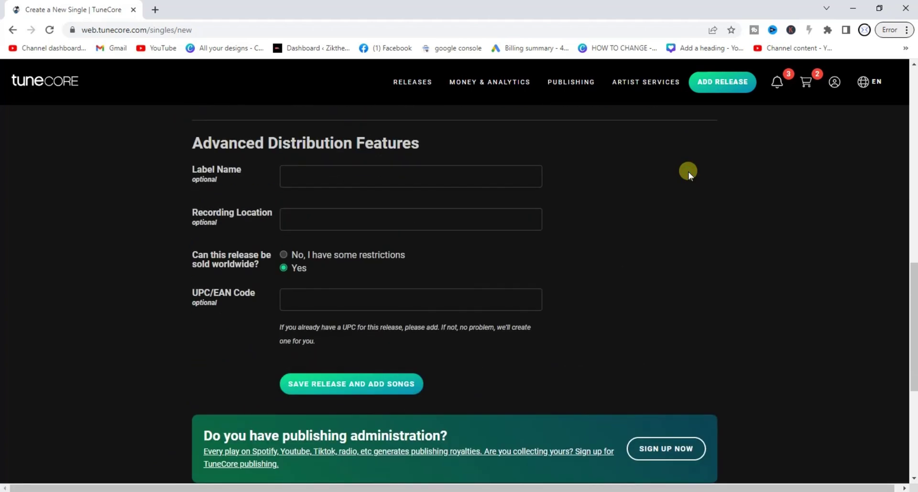
scroll(688, 175, "up", 10)
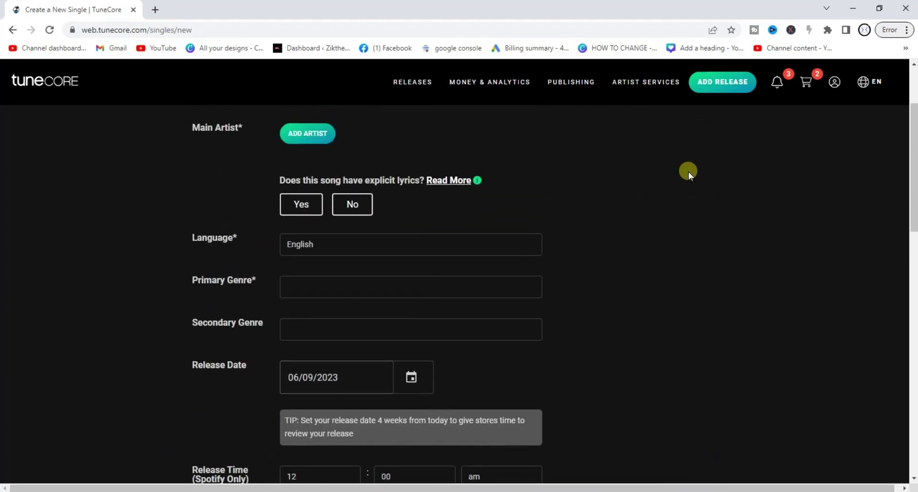
scroll(689, 174, "down", 5)
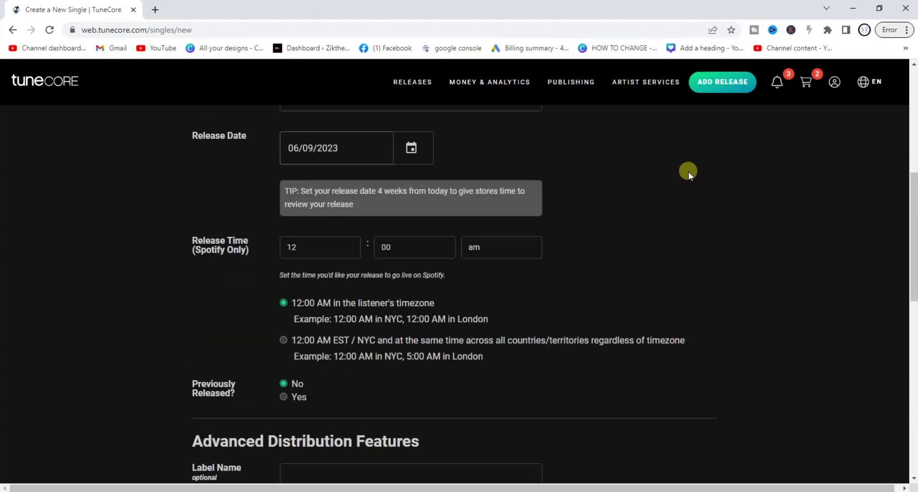
scroll(688, 175, "up", 3)
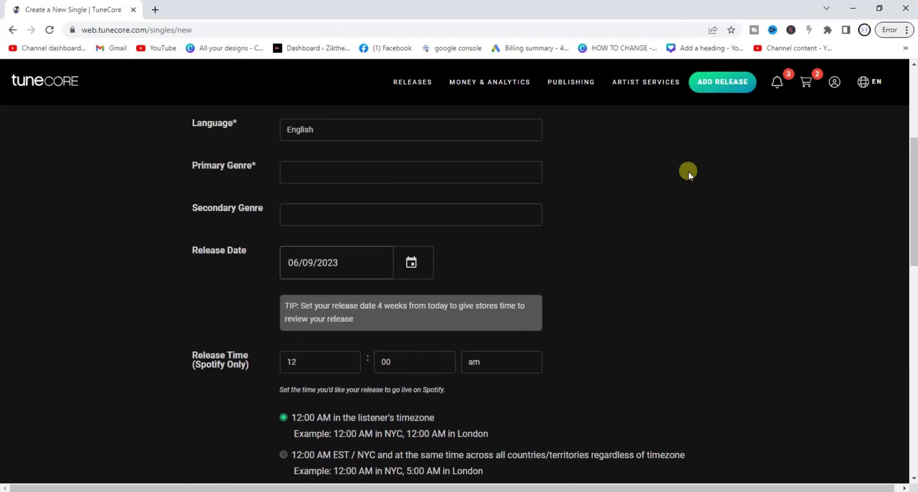
scroll(688, 174, "up", 3)
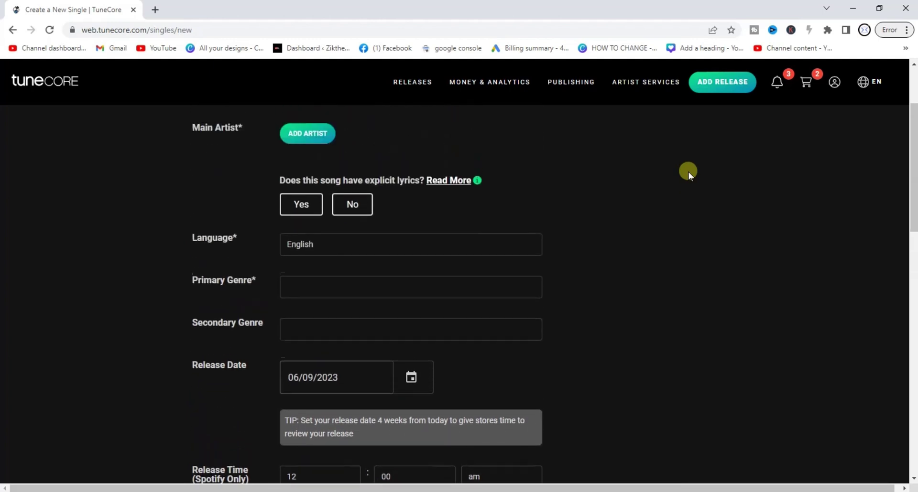
scroll(689, 175, "up", 1)
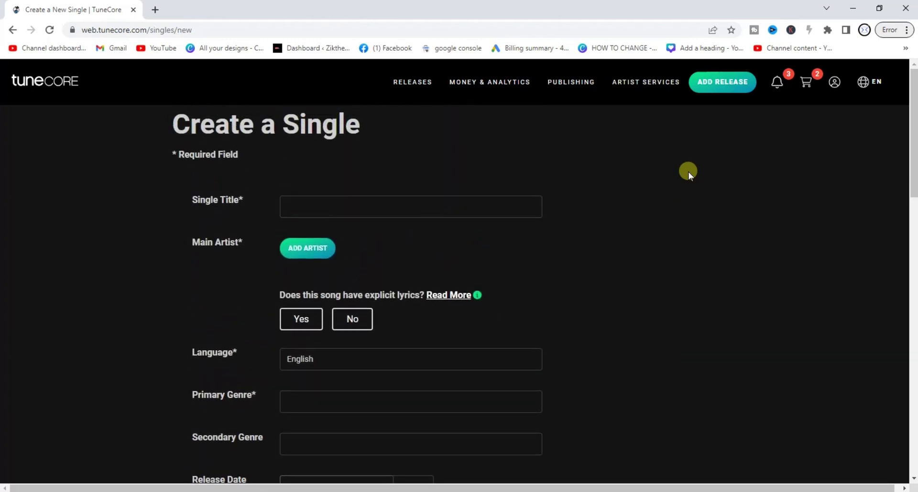
Enter "sweet melody" as the single title
left_click(389, 212)
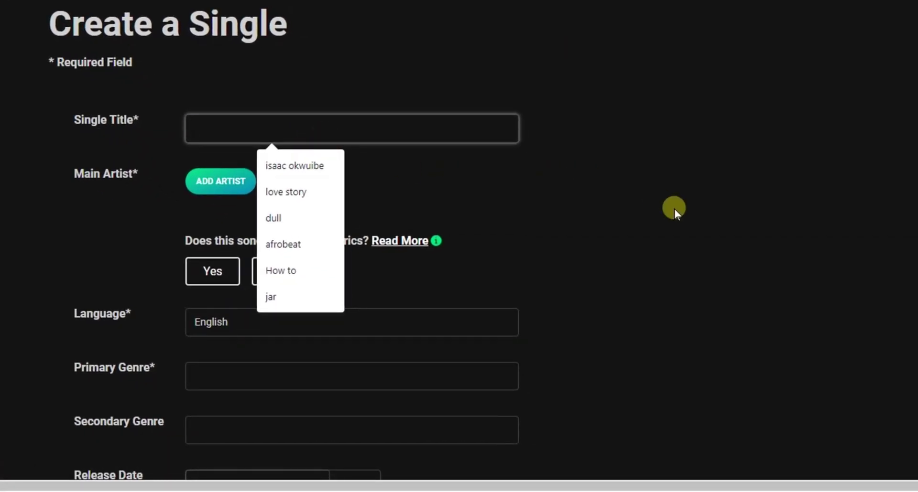
left_click(686, 216)
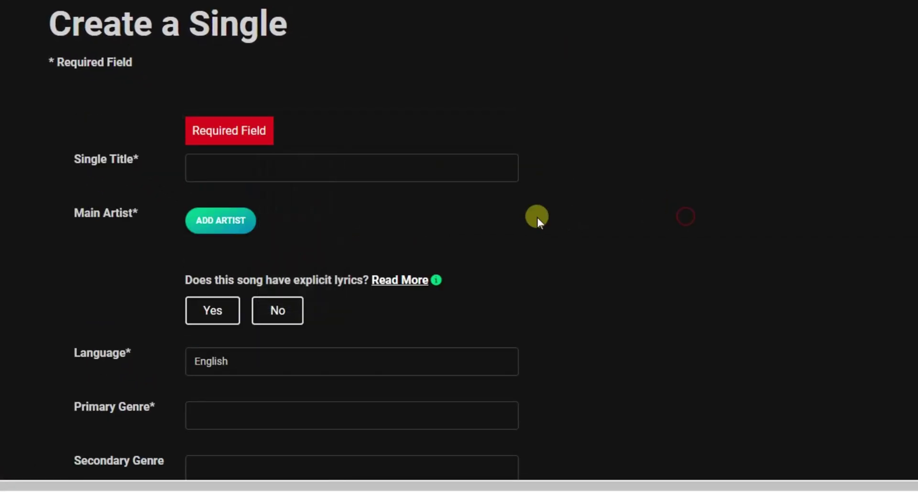
left_click(336, 168)
type("se")
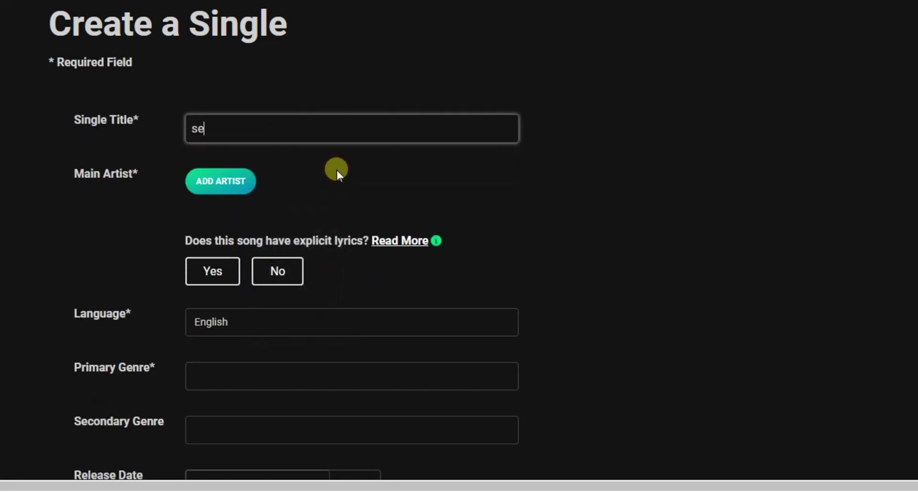
key("BackSpace")
type("weet melody")
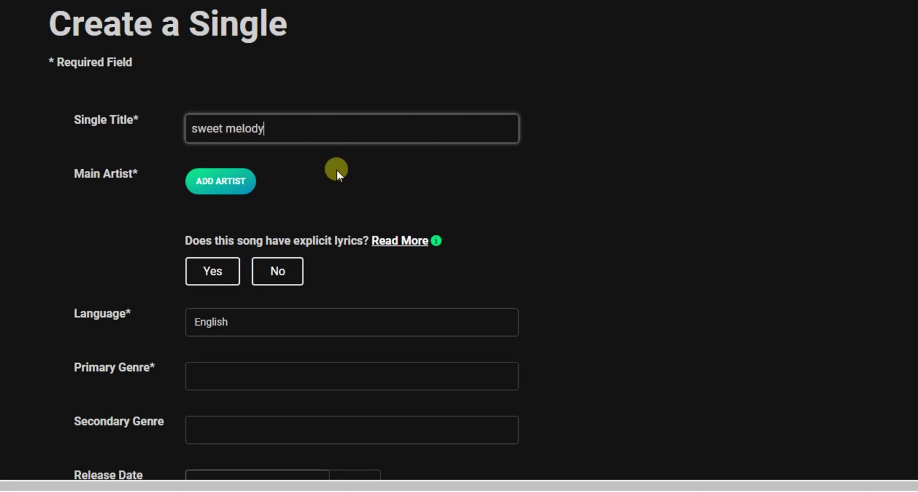
left_click(597, 180)
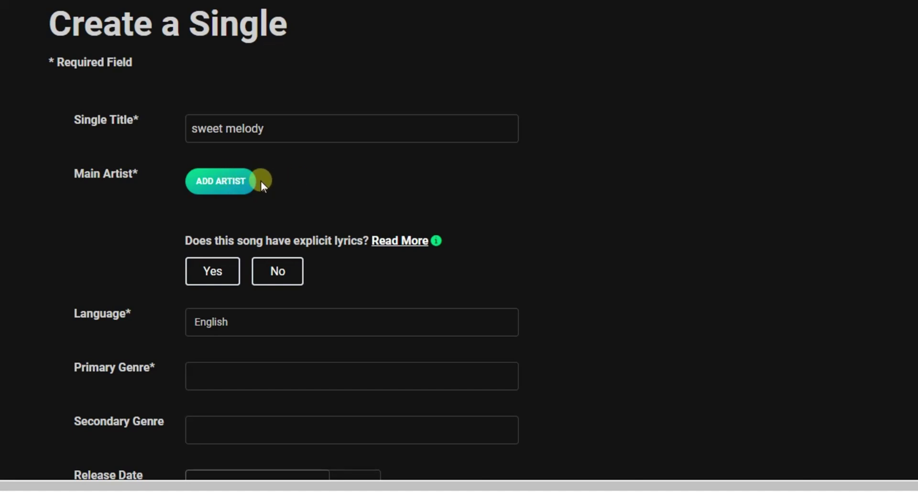
Start adding the main artist, choosing the second saved artist name and continuing to the Spotify page selection
left_click(212, 179)
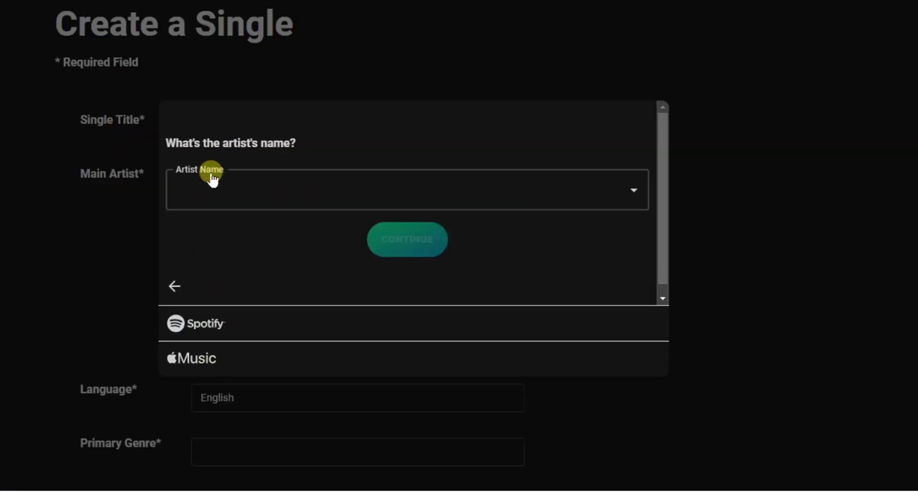
left_click(235, 197)
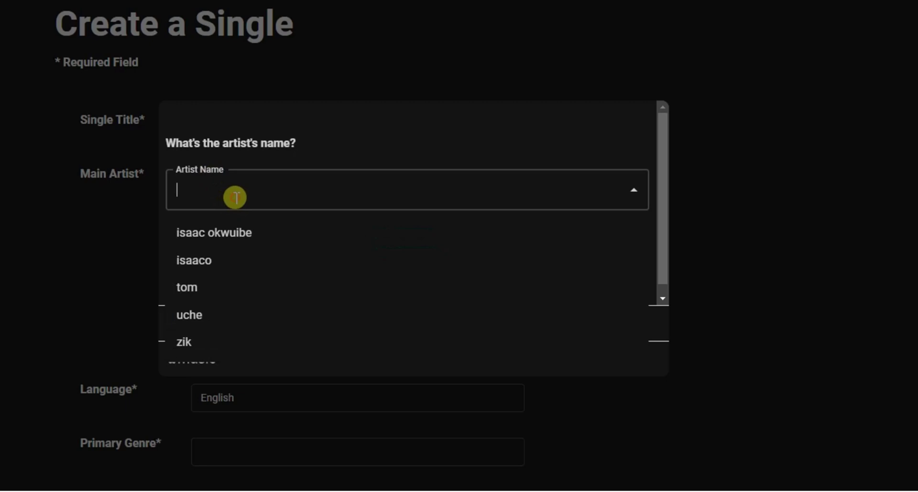
left_click(211, 262)
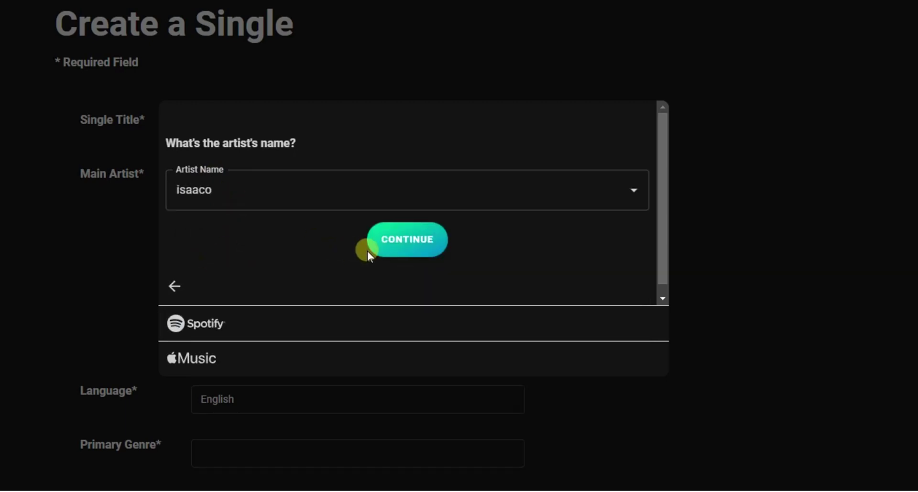
left_click(407, 240)
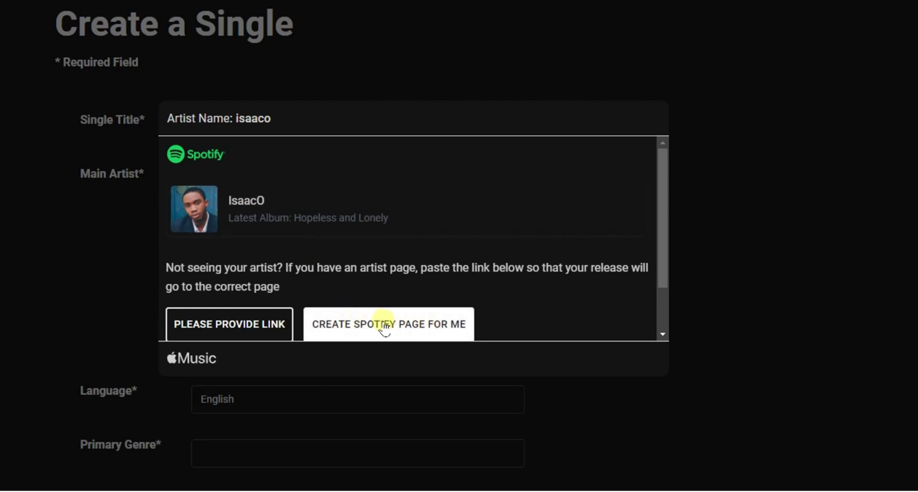
Request new Spotify and Apple Music artist pages for the main artist and save the selections
left_click(420, 327)
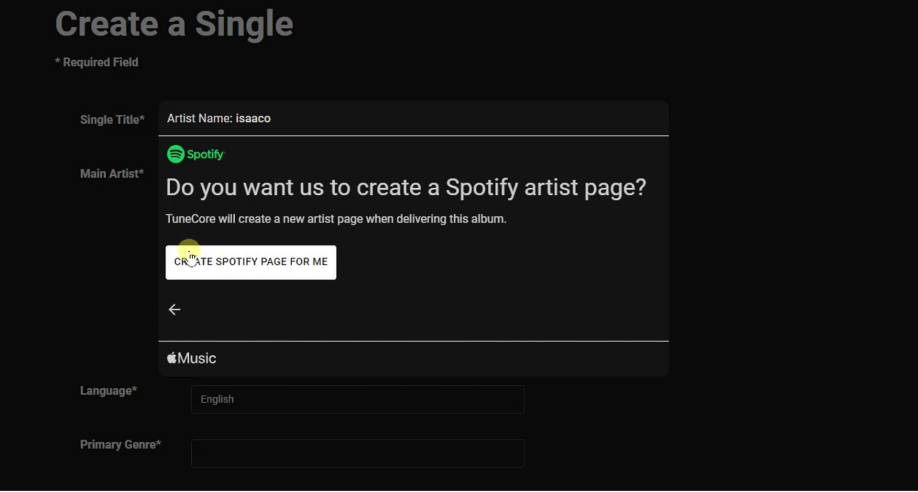
left_click(272, 265)
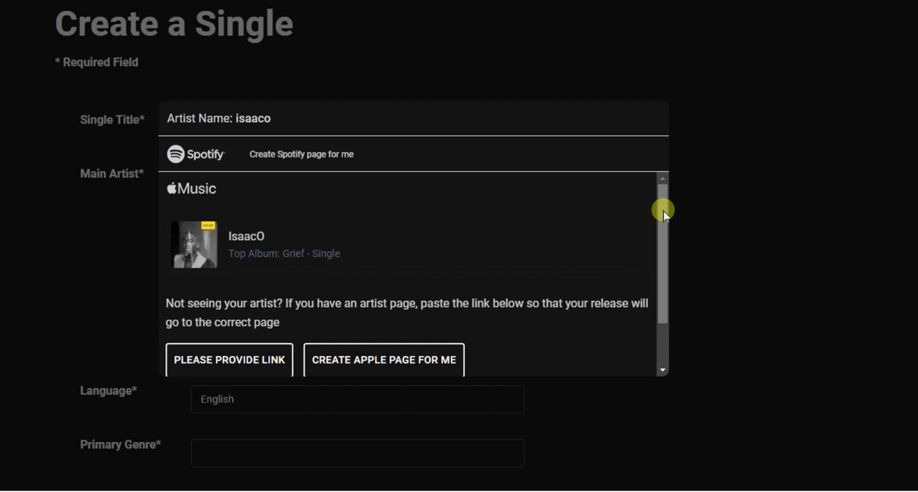
left_click_drag(664, 211, 663, 214)
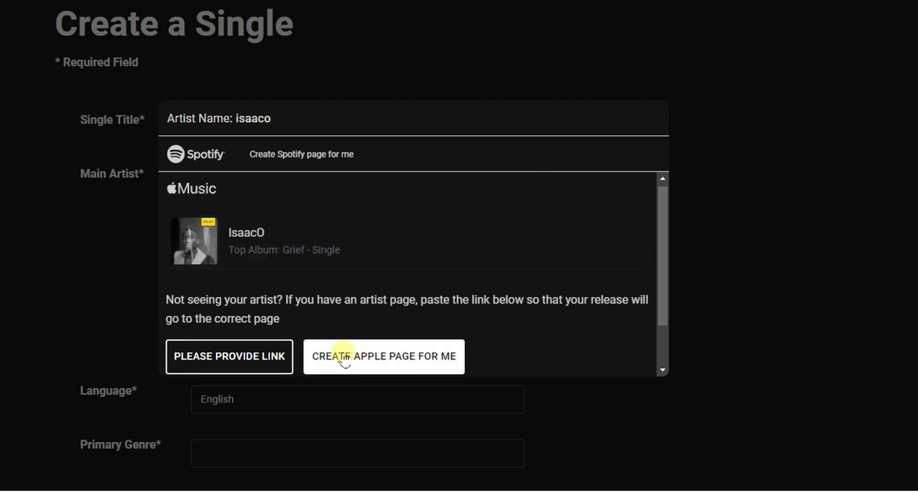
left_click(420, 356)
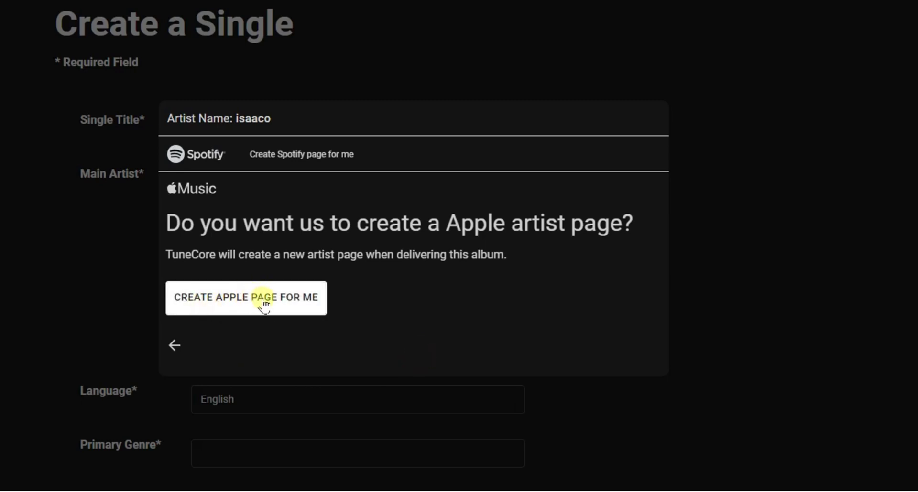
left_click(288, 305)
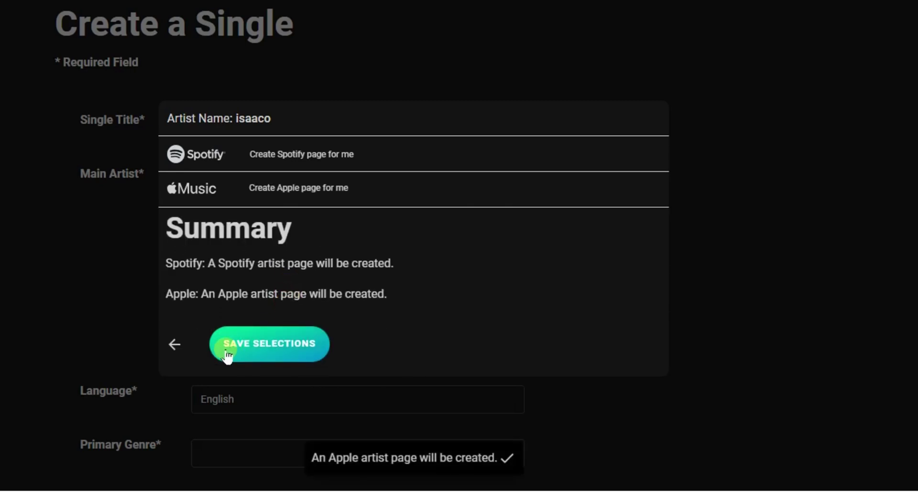
left_click(280, 349)
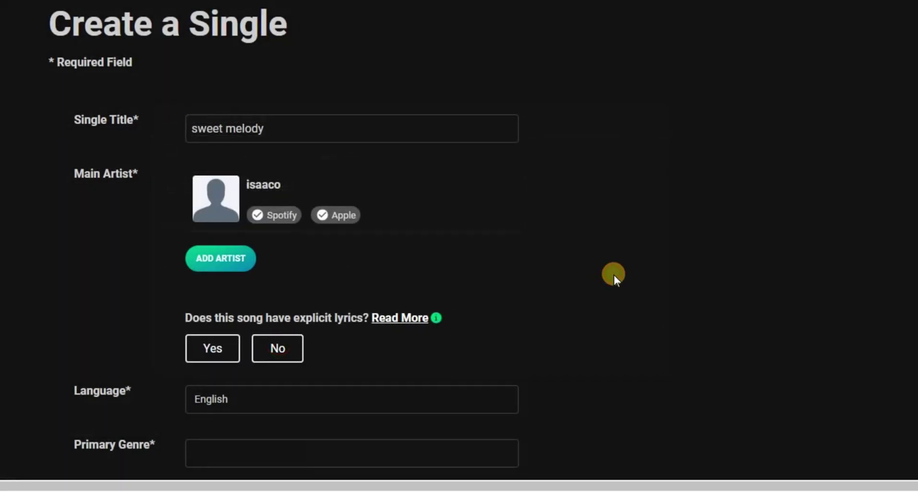
Answer No to the song having explicit lyrics and No to an explicit version of the track existing
scroll(614, 275, "down", 3)
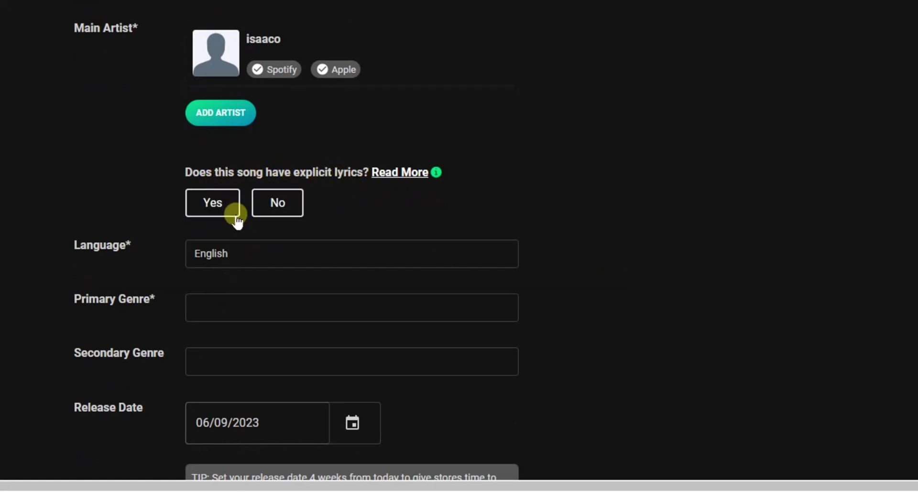
left_click(272, 211)
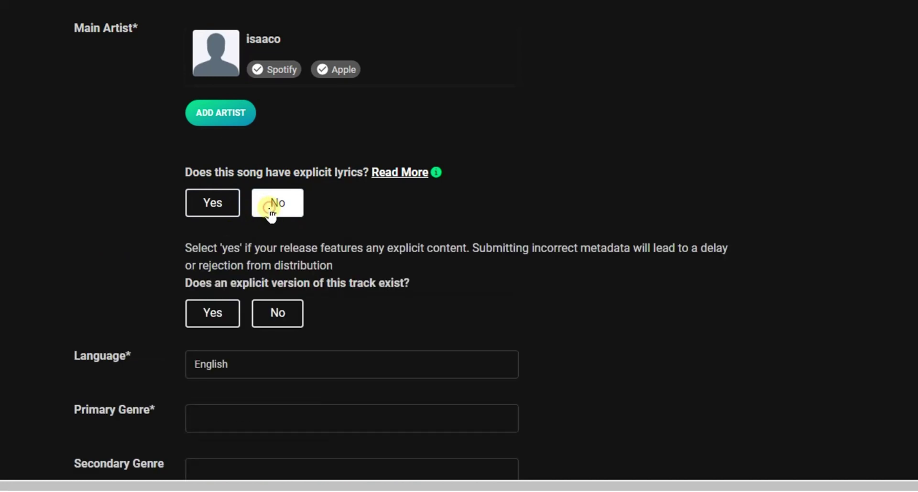
left_click(282, 316)
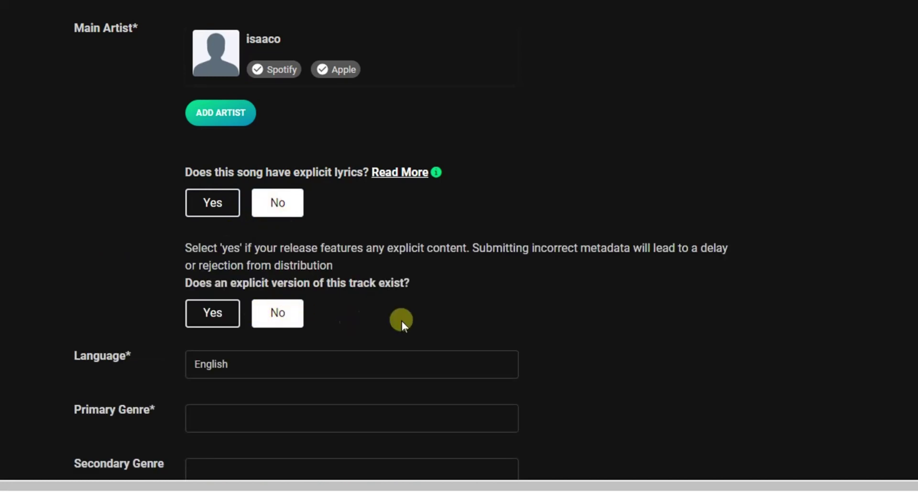
Set the single's primary genre to Blues
scroll(562, 346, "down", 6)
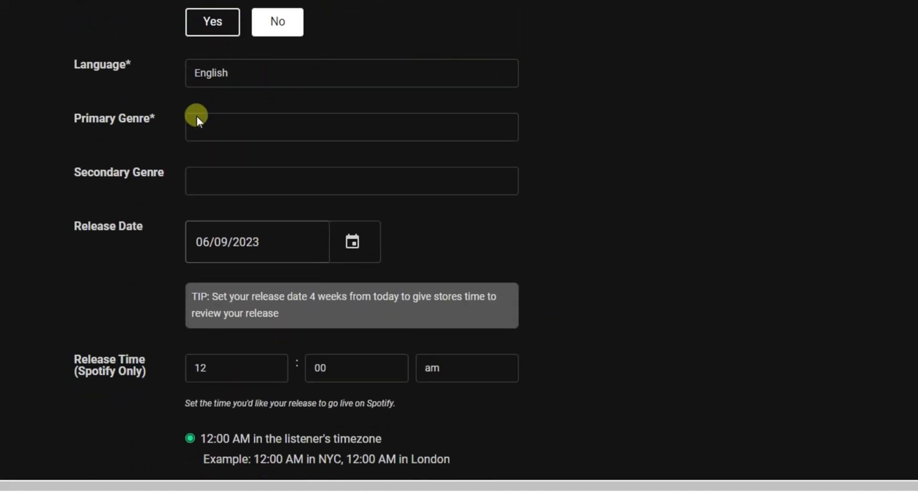
left_click(233, 126)
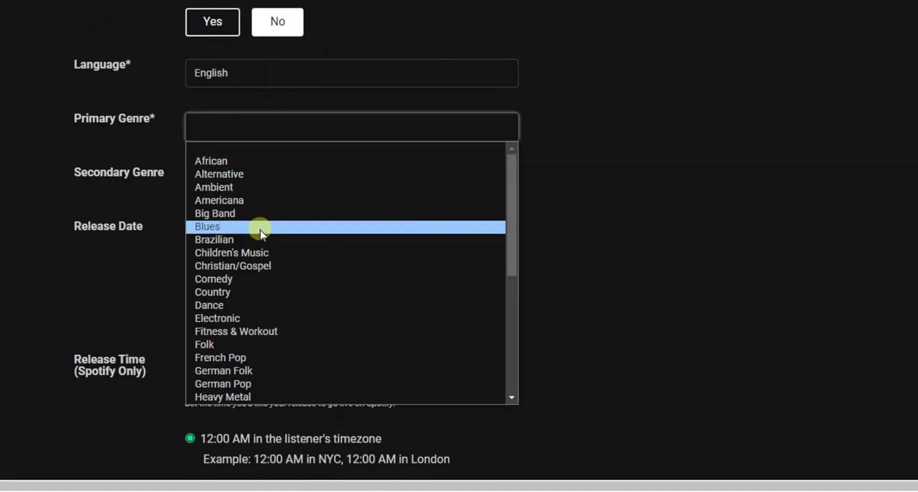
left_click(218, 228)
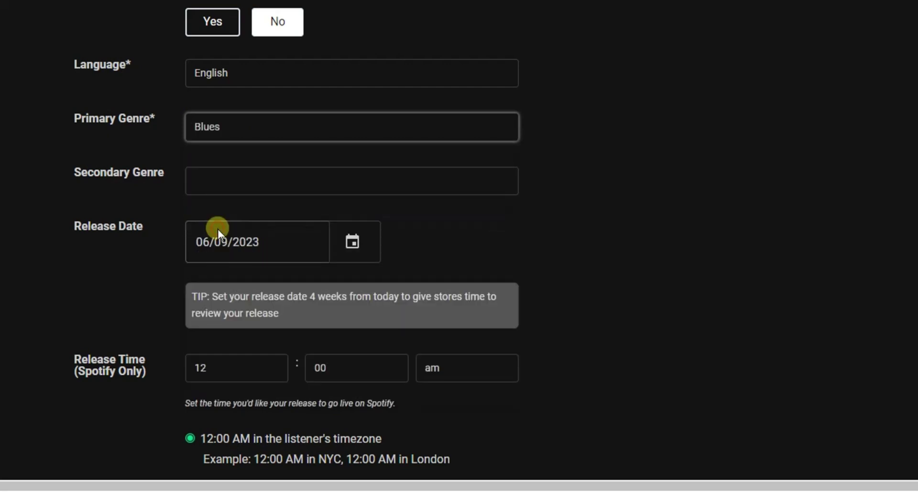
Set the single's secondary genre to Blues and its release date to 06/30/2023
left_click(248, 180)
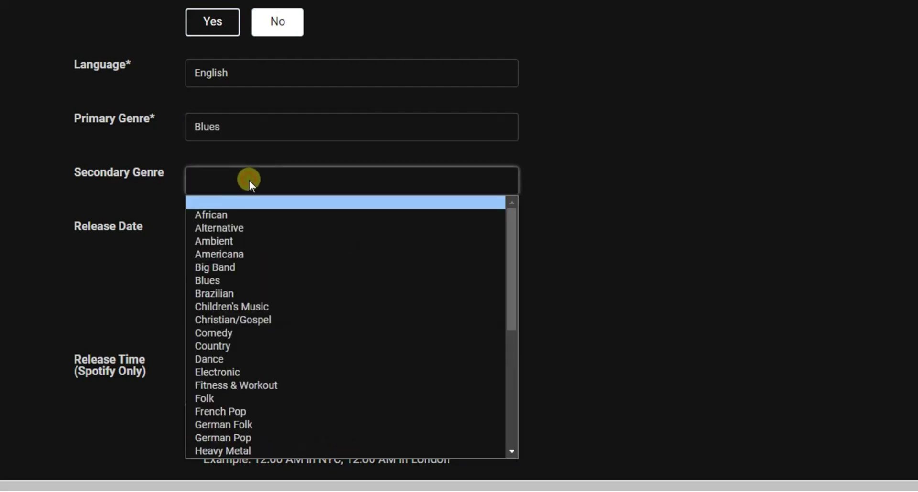
left_click(226, 281)
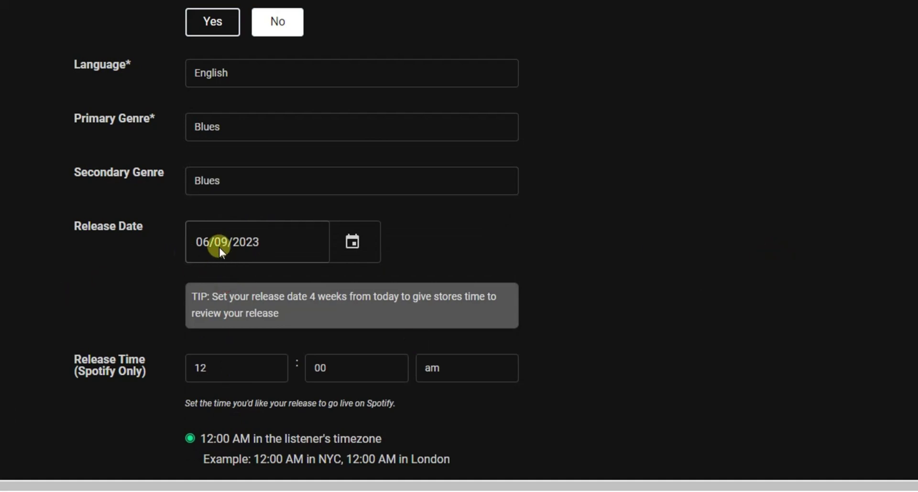
left_click(354, 240)
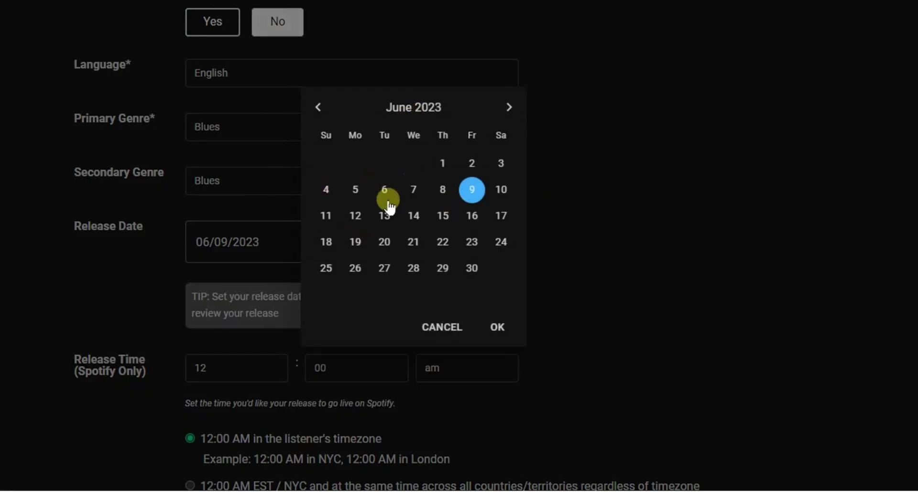
left_click(481, 269)
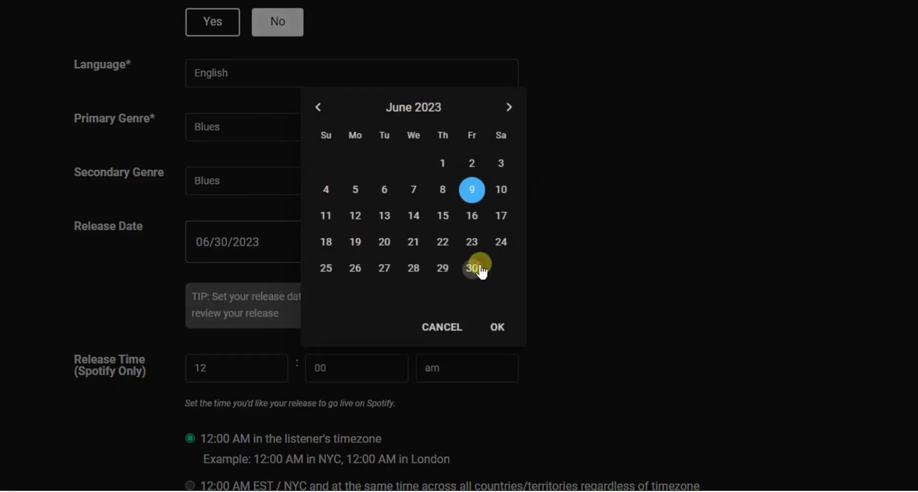
Leave the optional label name and recording location blank, then save the release and continue to adding songs
scroll(687, 231, "down", 5)
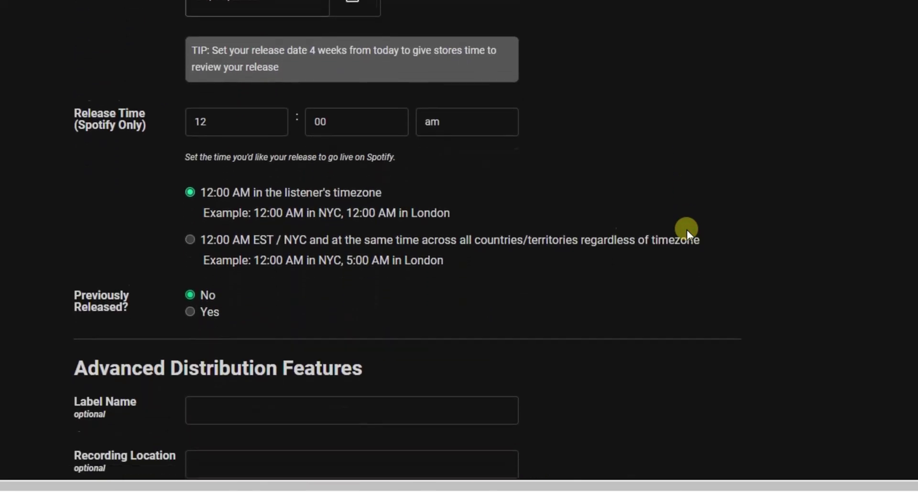
scroll(686, 230, "down", 4)
scroll(687, 230, "down", 1)
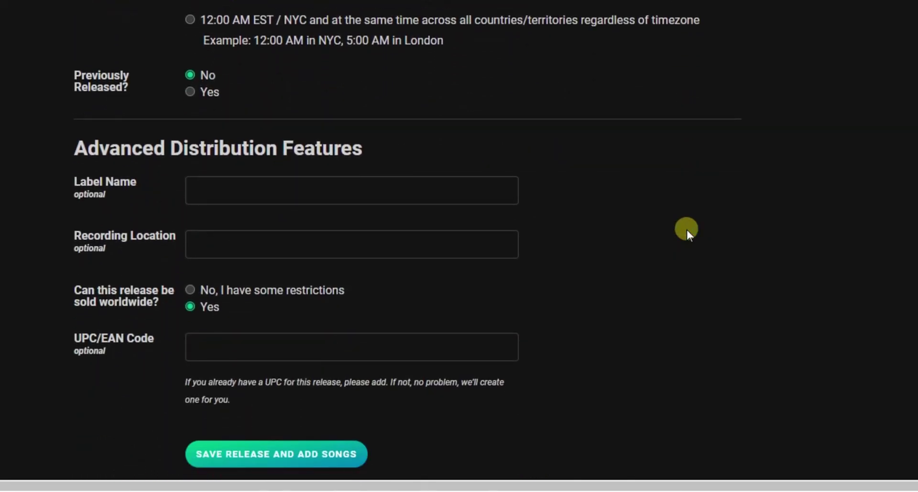
left_click(304, 190)
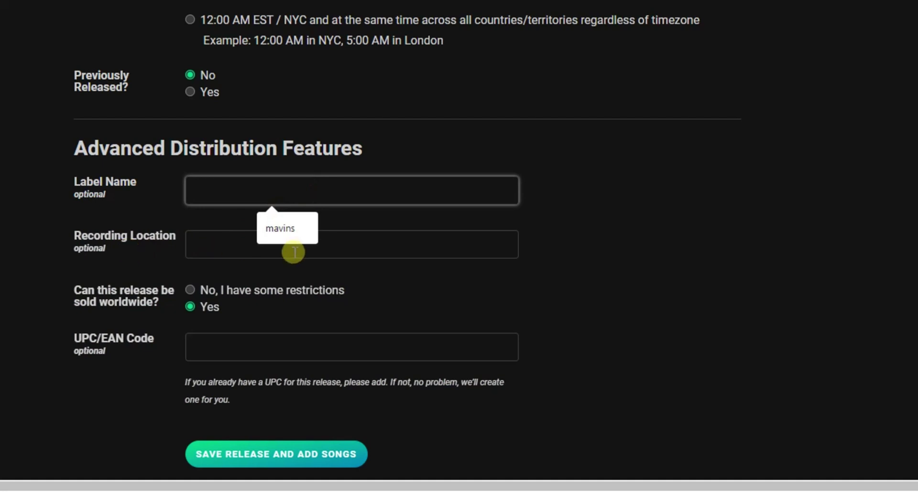
left_click(229, 249)
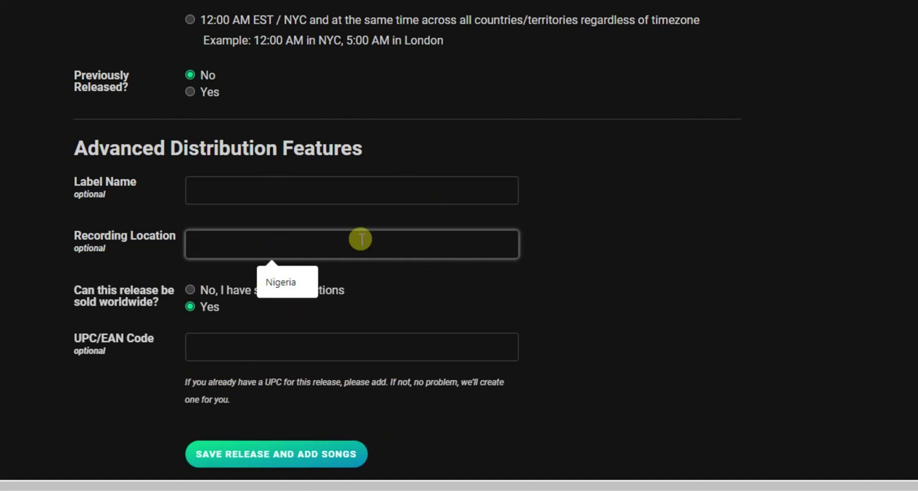
left_click(277, 457)
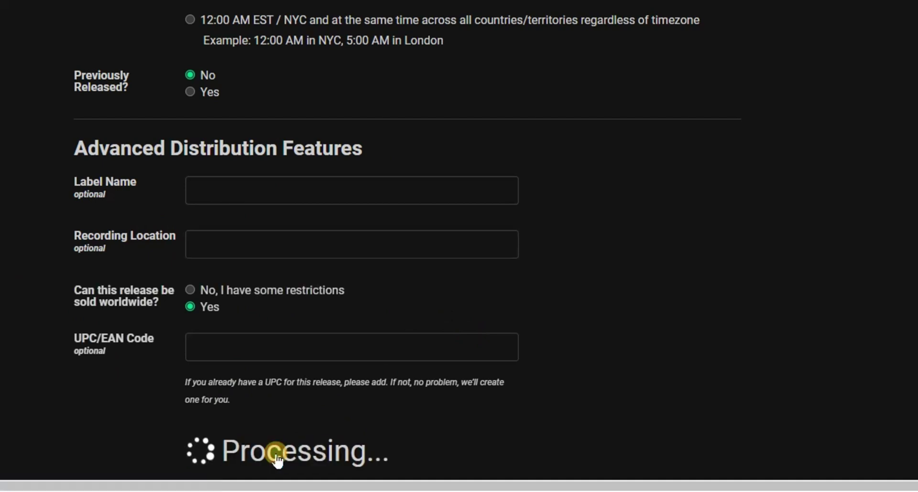
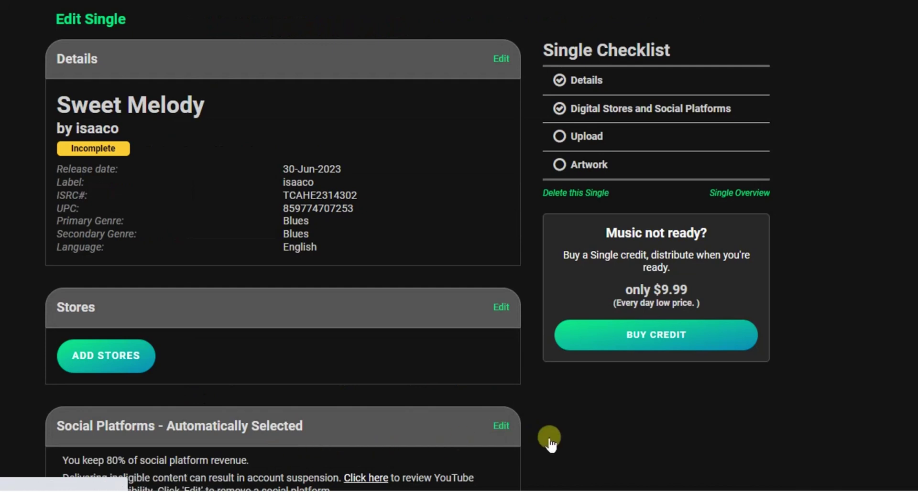
Add Spotify as a delivery store for the single, save the store selection and dismiss the notice
scroll(602, 459, "down", 1)
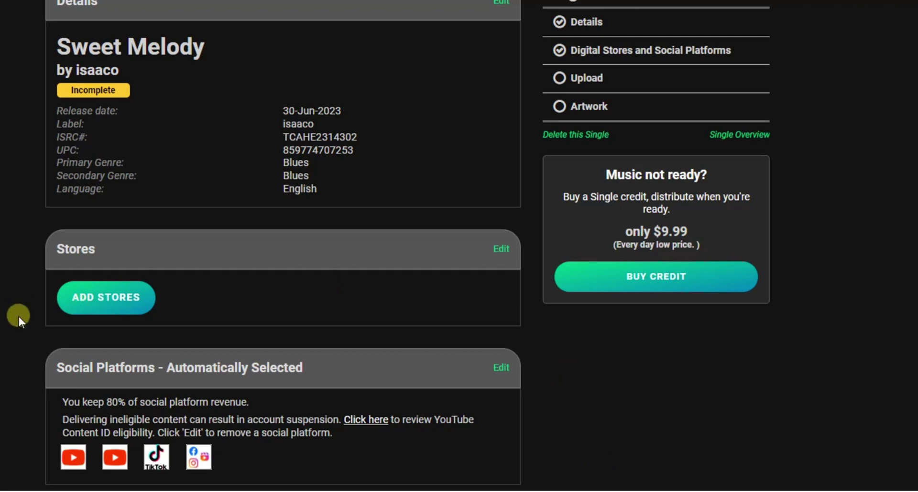
left_click(106, 300)
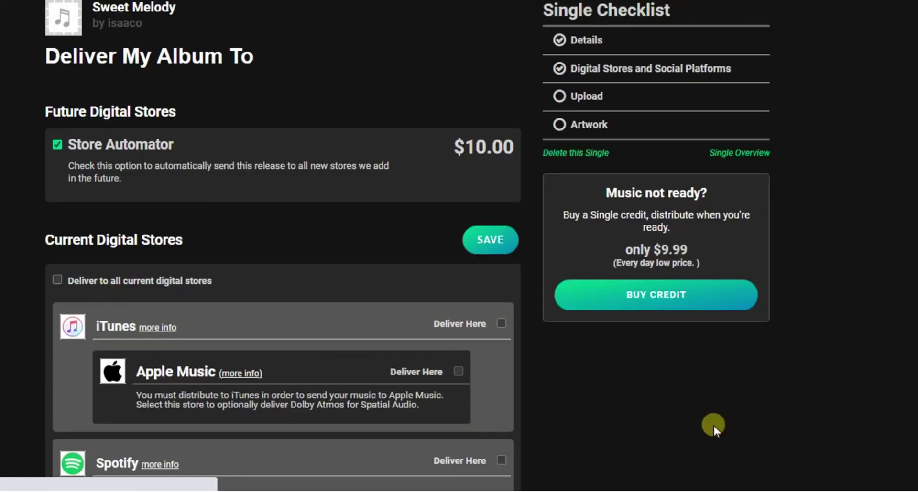
scroll(742, 422, "down", 1)
scroll(742, 421, "down", 4)
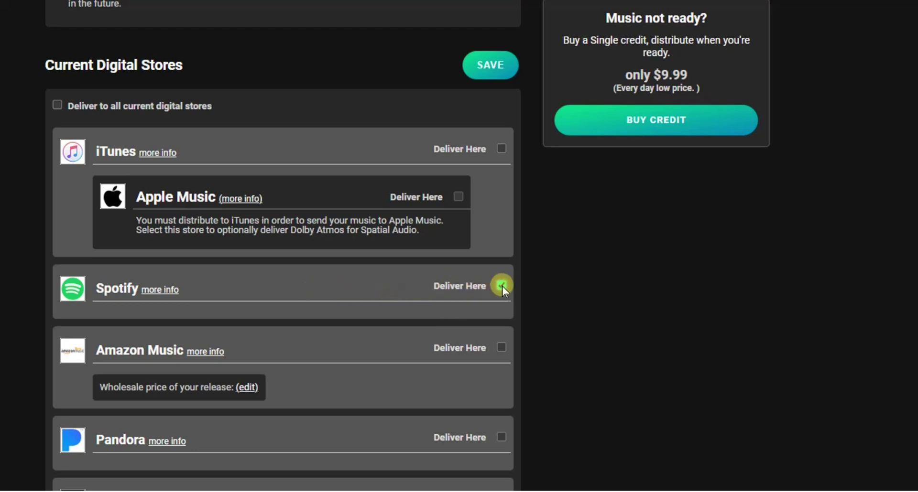
left_click(493, 67)
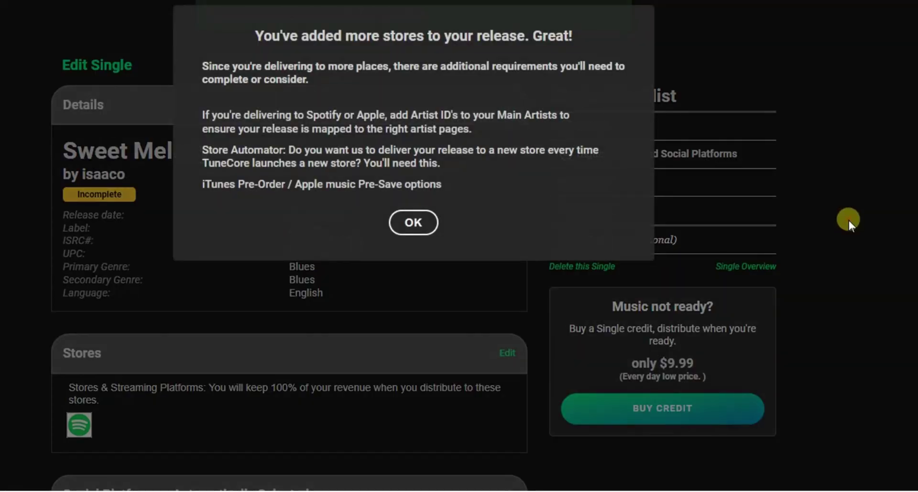
left_click(848, 220)
Fill in the song's required songwriter with the third suggested saved name
scroll(848, 220, "down", 5)
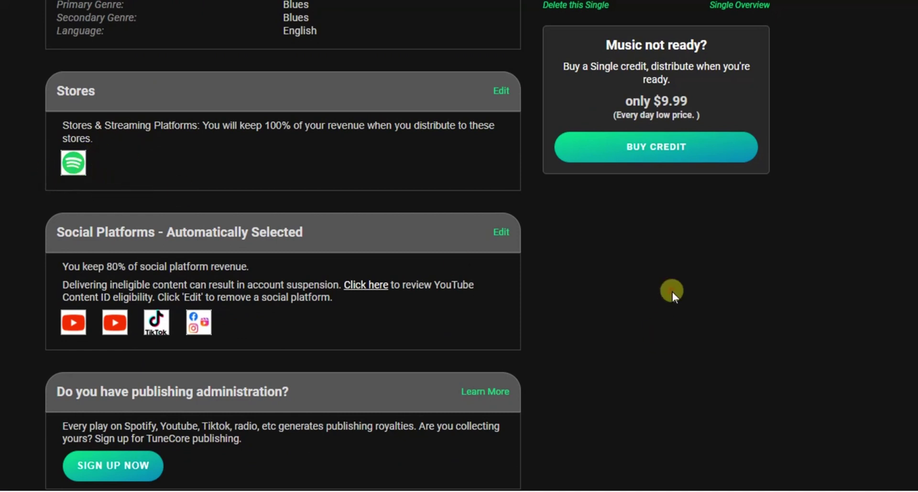
scroll(672, 292, "down", 4)
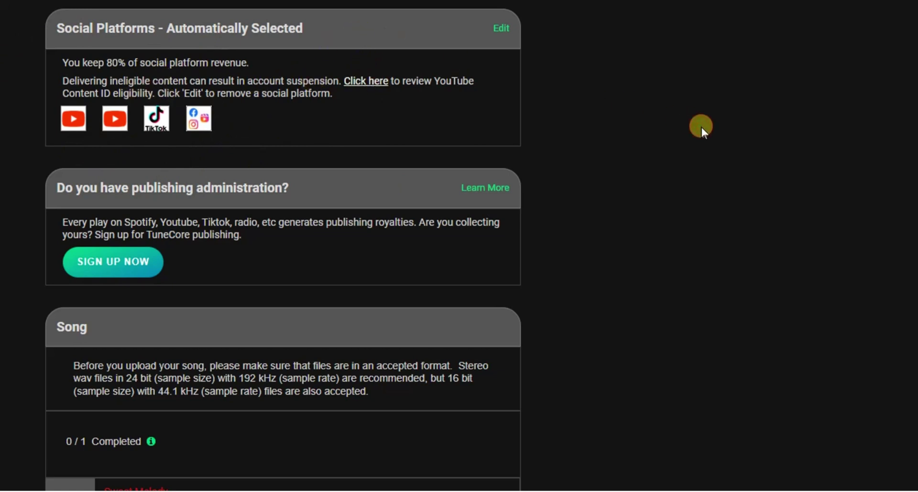
scroll(701, 127, "down", 6)
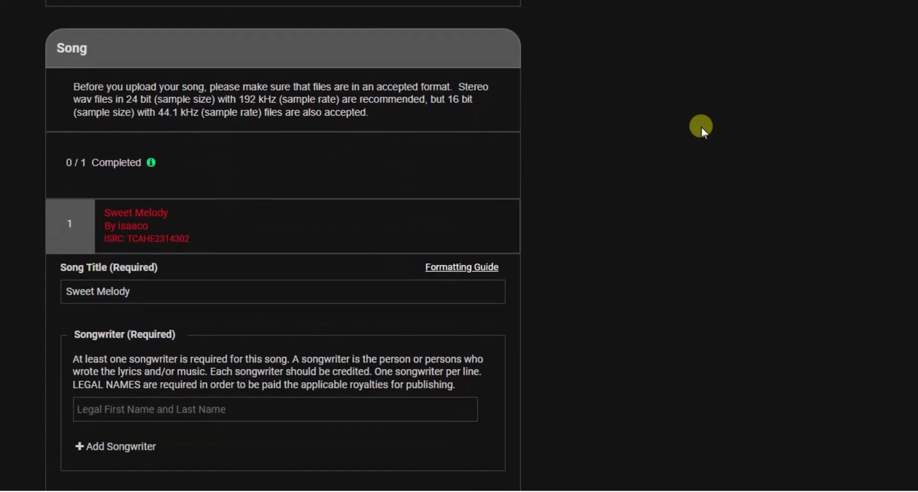
scroll(702, 127, "up", 1)
scroll(701, 127, "down", 1)
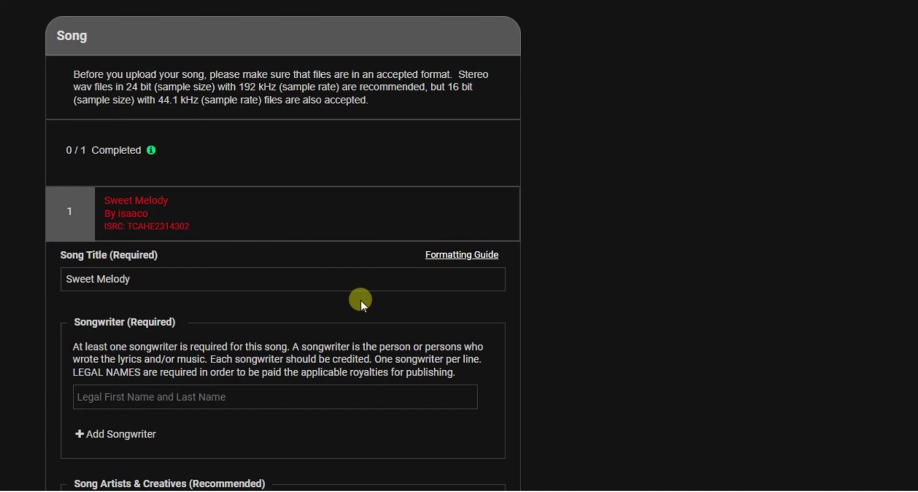
scroll(621, 254, "down", 1)
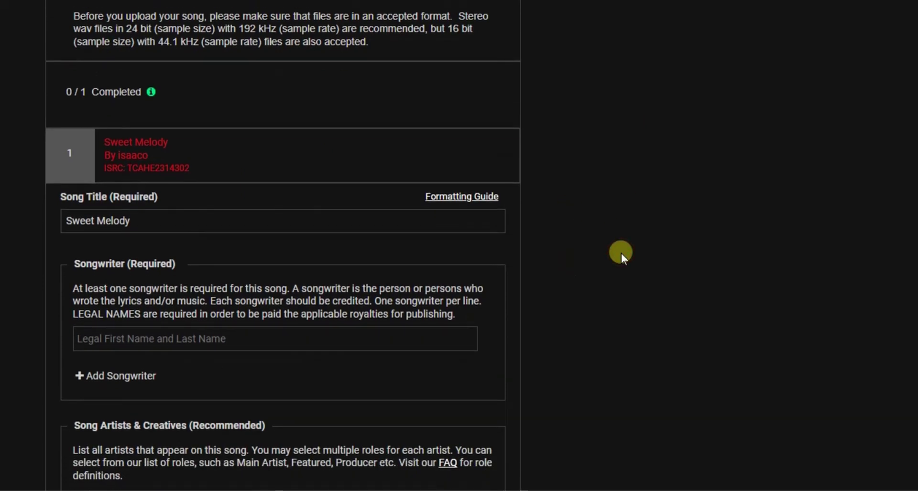
scroll(621, 253, "down", 1)
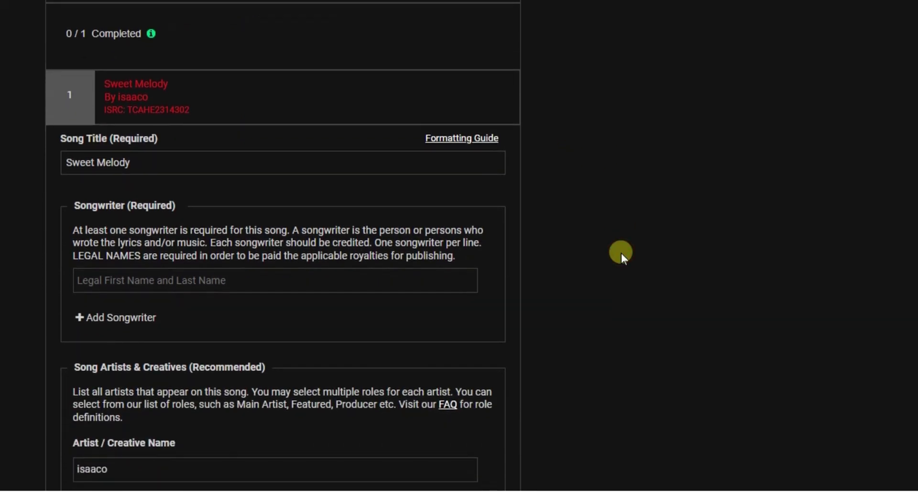
scroll(621, 254, "down", 1)
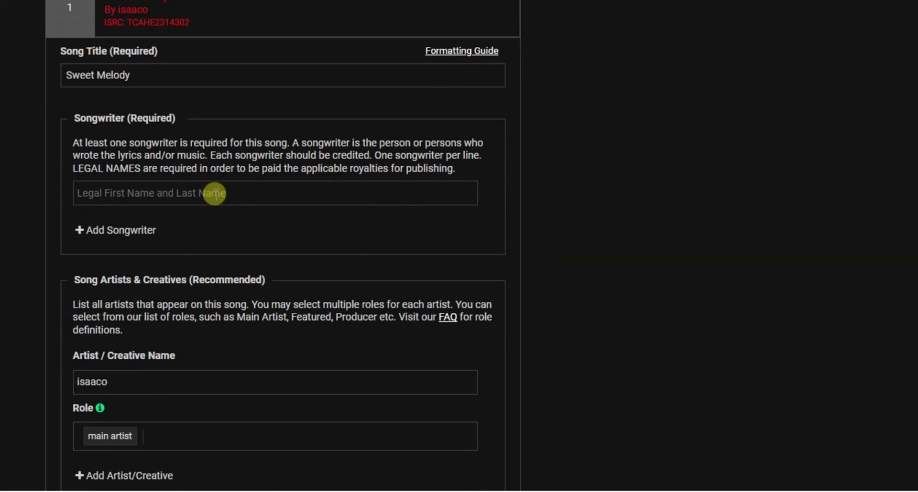
left_click(153, 197)
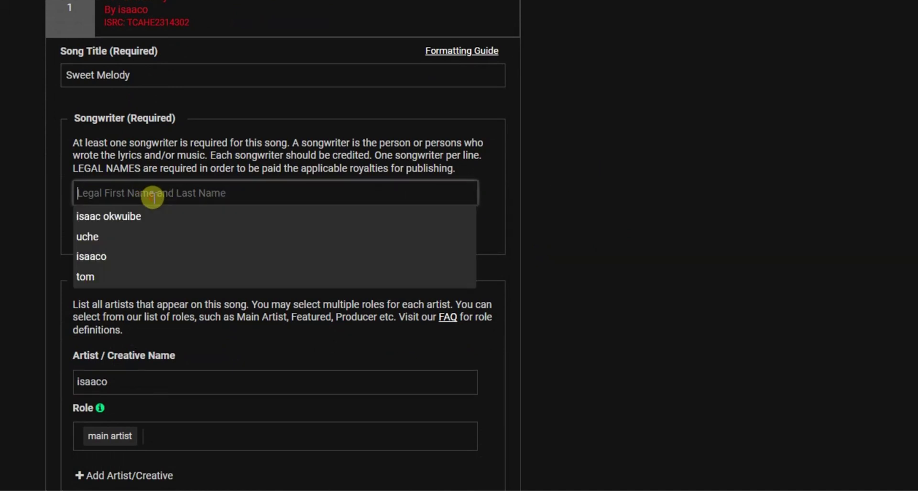
left_click(97, 257)
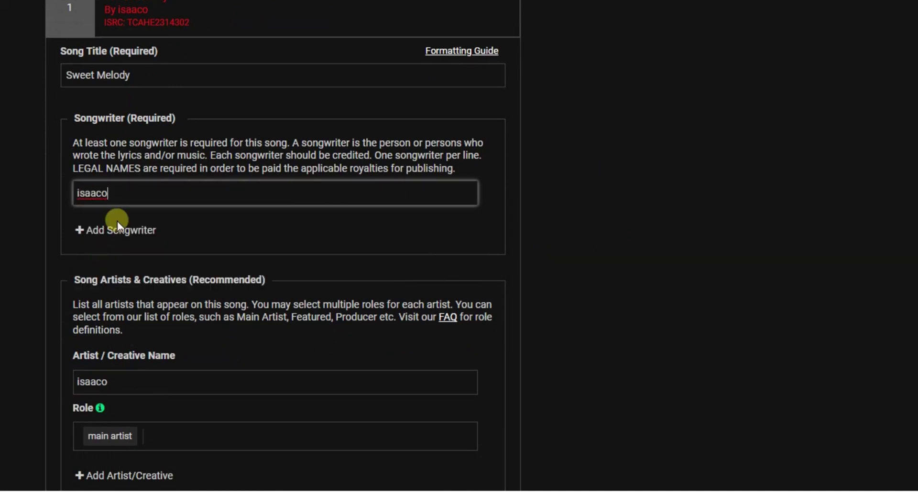
left_click(582, 250)
Answer No to the song being a cover version of another song under copyright ownership
scroll(581, 250, "down", 2)
scroll(581, 249, "down", 3)
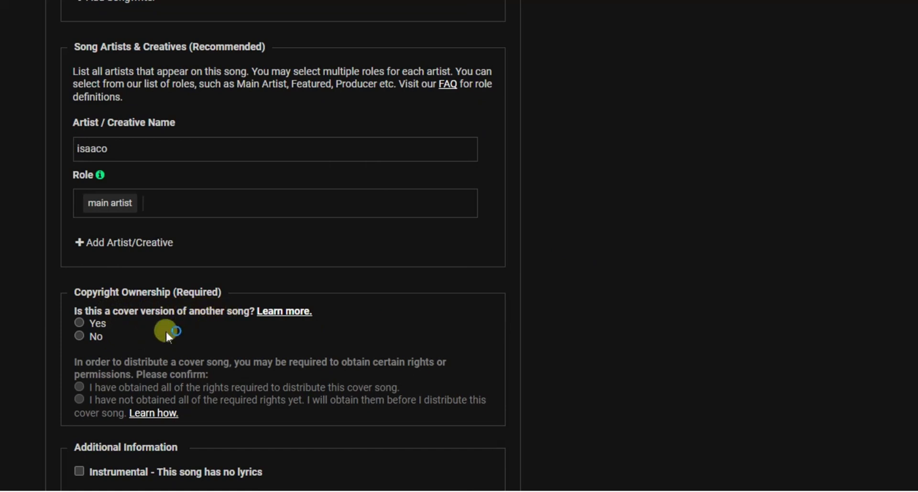
left_click(79, 337)
scroll(582, 288, "down", 5)
scroll(582, 288, "down", 3)
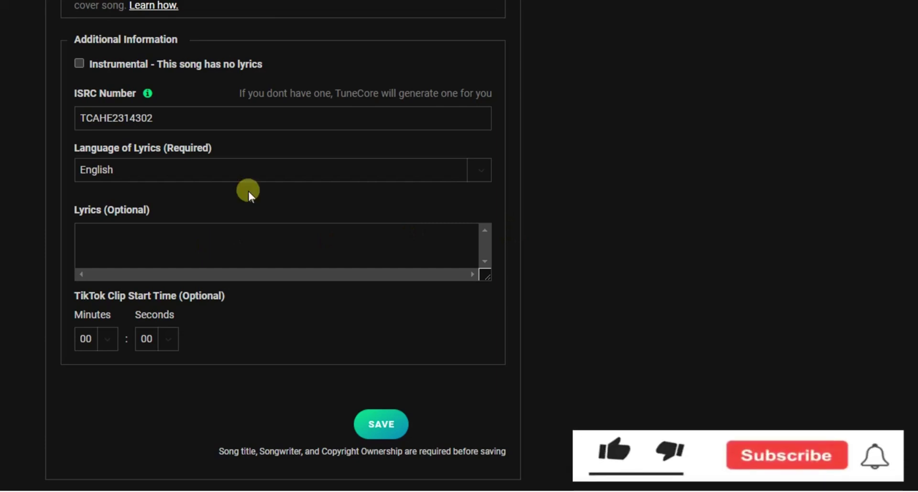
left_click(234, 241)
type("uuioopopnkkjolkplklplplp;lpl")
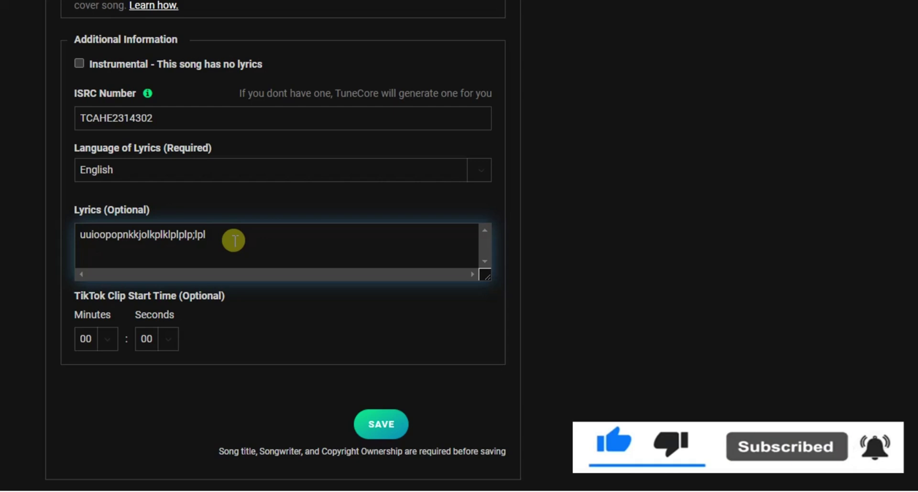
key("BackSpace")
key("BackSpace")
key("BackSpace")
key("BackSpace")
key("BackSpace")
key("BackSpace")
key("BackSpace")
key("BackSpace")
key("BackSpace")
key("BackSpace")
key("BackSpace")
key("BackSpace")
key("BackSpace")
key("BackSpace")
key("BackSpace")
key("BackSpace")
key("BackSpace")
key("BackSpace")
key("BackSpace")
key("BackSpace")
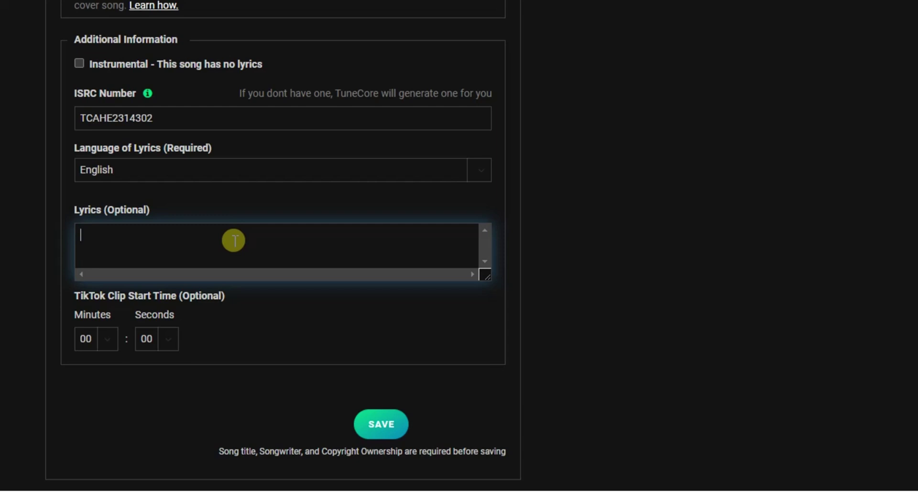
type("ijnjnkljmk;lm;lkkm;lkklk;mklk;lkkl;k;l;mk;lkl;lk;")
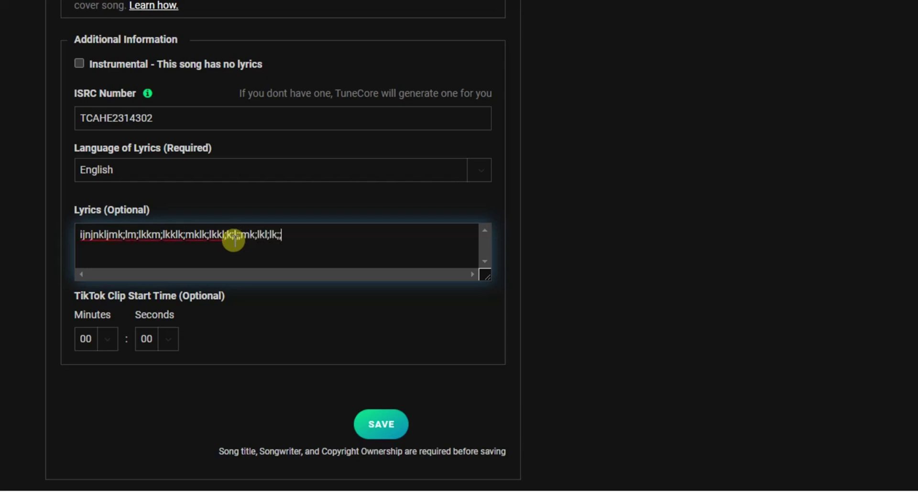
type(";lml;;")
key("BackSpace")
key("BackSpace")
key("BackSpace")
key("BackSpace")
key("BackSpace")
key("BackSpace")
key("BackSpace")
key("BackSpace")
key("BackSpace")
key("BackSpace")
key("BackSpace")
key("BackSpace")
key("BackSpace")
key("BackSpace")
key("BackSpace")
key("BackSpace")
key("BackSpace")
key("BackSpace")
key("BackSpace")
key("BackSpace")
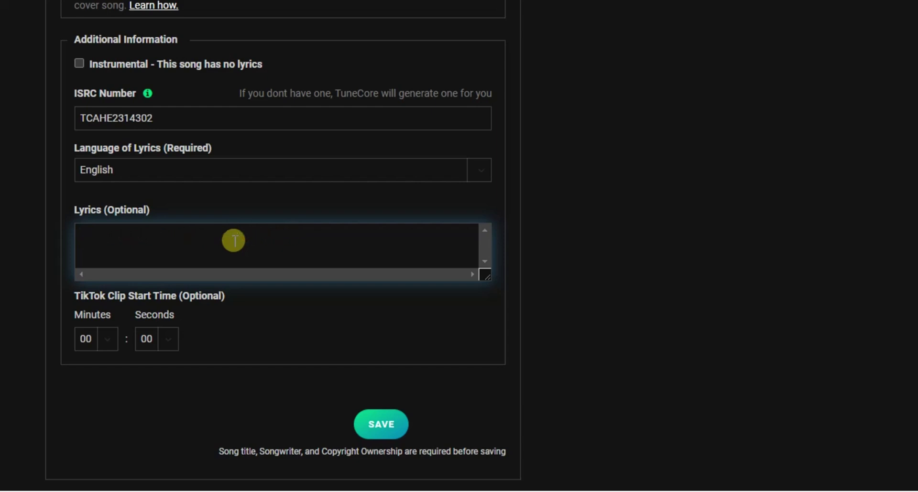
Save the song's details and upload the MP3 file TI-Blaze-Try-(TrendyBeatz.com) from Downloads as its stereo audio
left_click(381, 426)
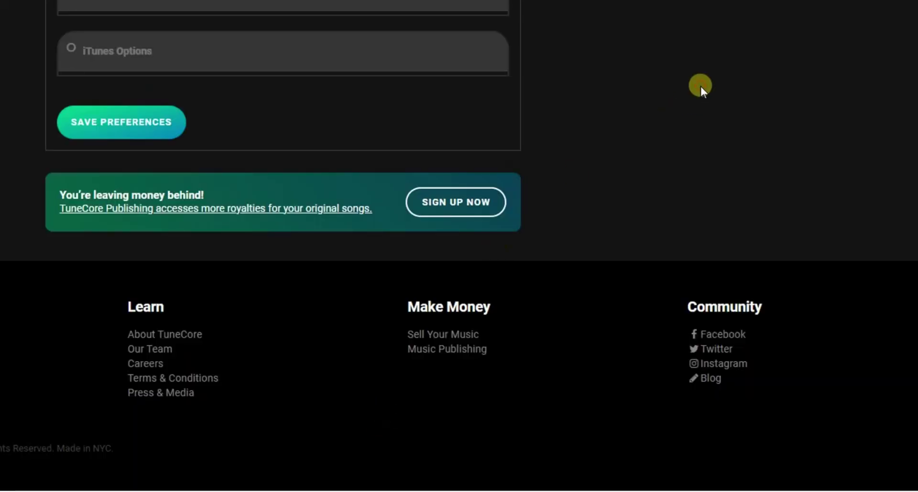
scroll(701, 86, "up", 10)
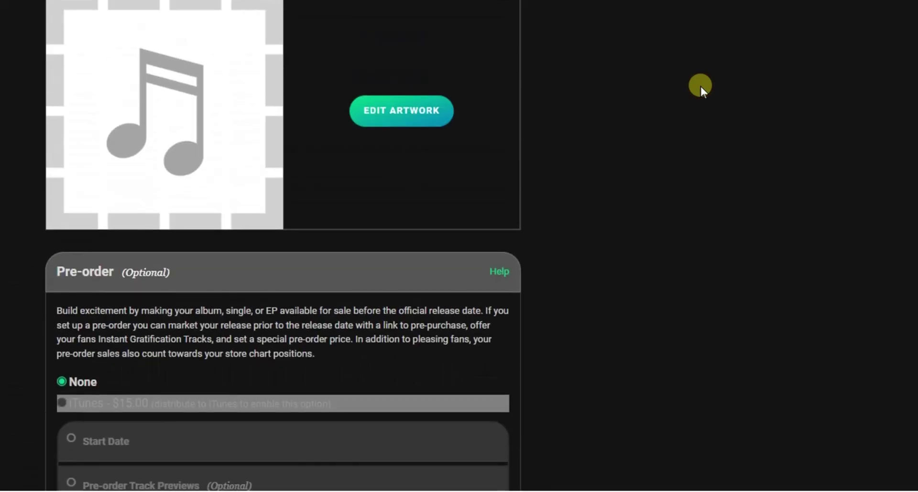
scroll(701, 86, "up", 9)
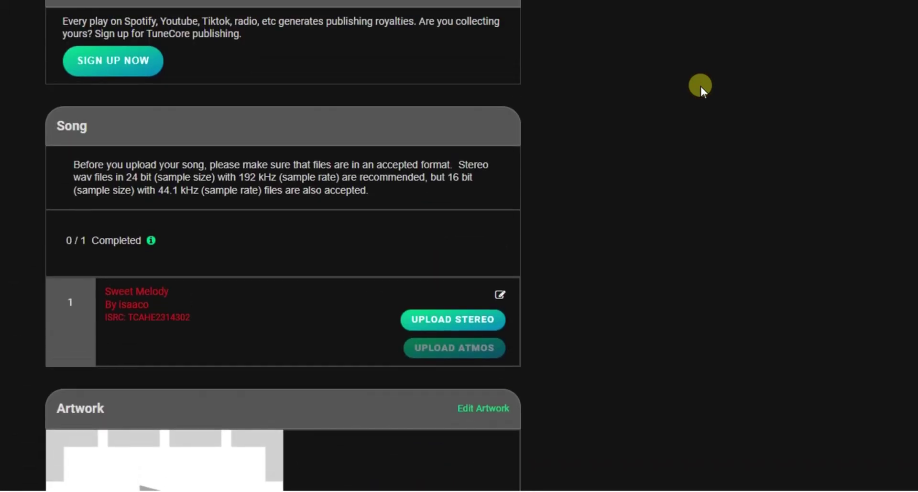
scroll(701, 86, "up", 1)
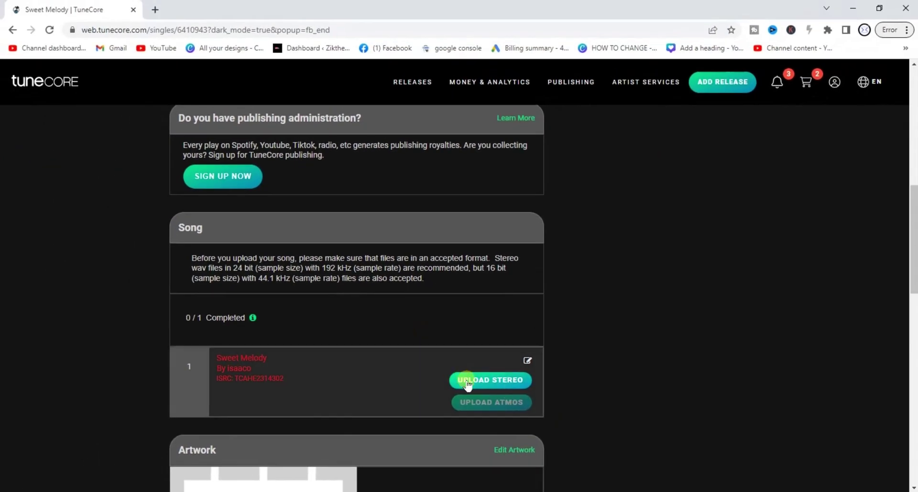
left_click(506, 381)
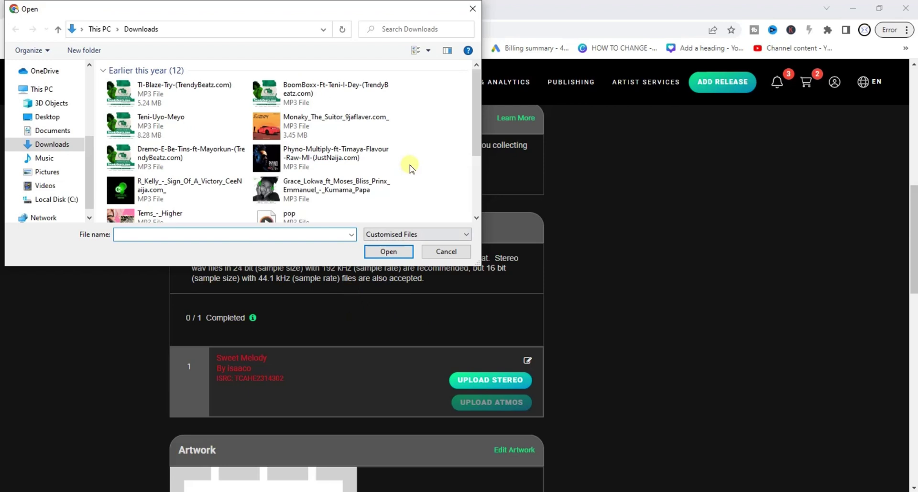
mouse_move(476, 104)
left_mouse_down()
mouse_move(481, 122)
mouse_move(480, 88)
mouse_move(484, 115)
left_mouse_up()
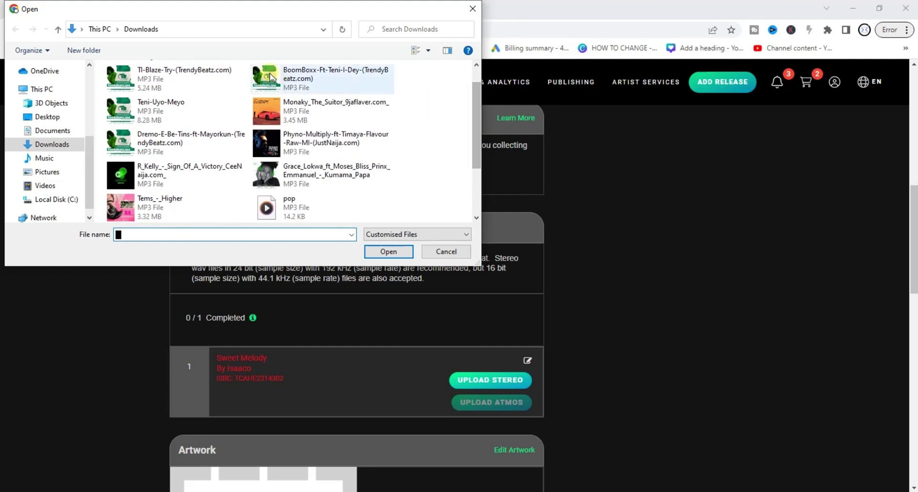
left_click(191, 76)
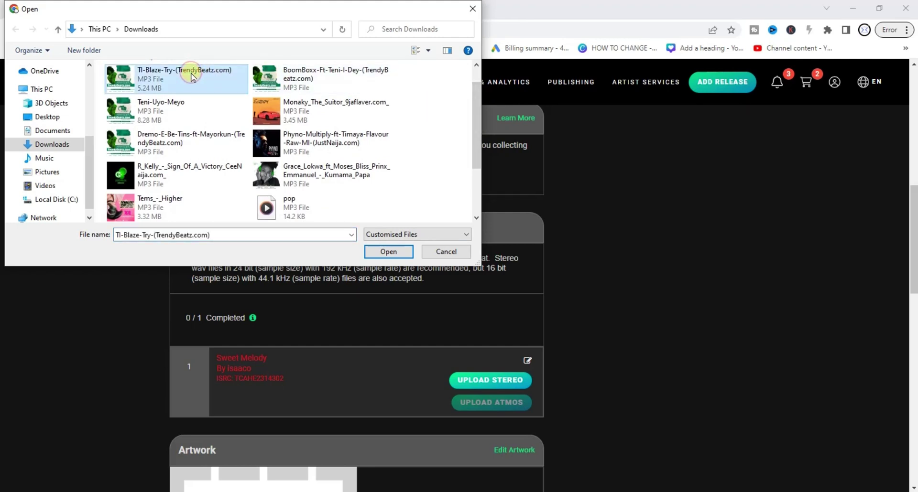
left_click(387, 252)
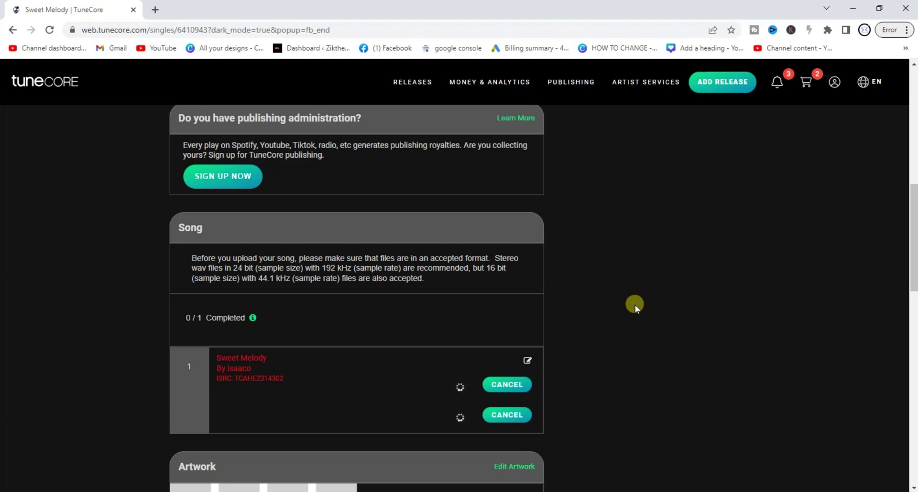
scroll(635, 305, "down", 1)
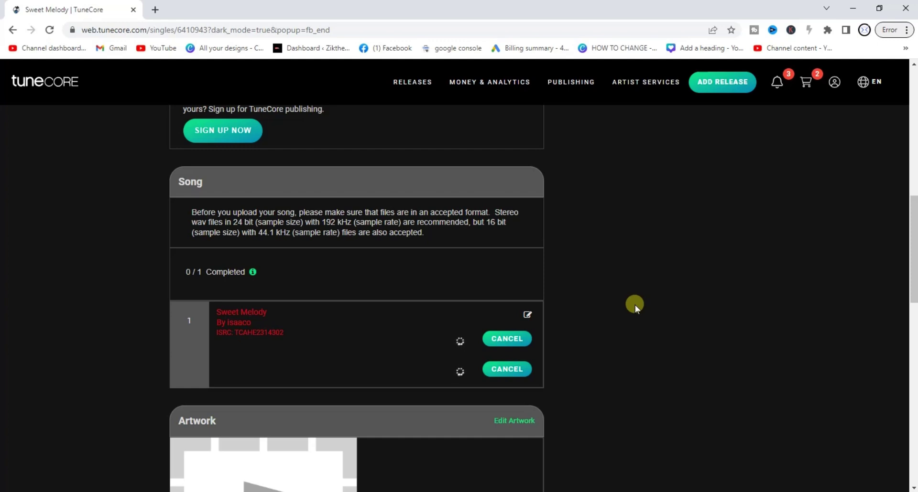
scroll(635, 305, "down", 1)
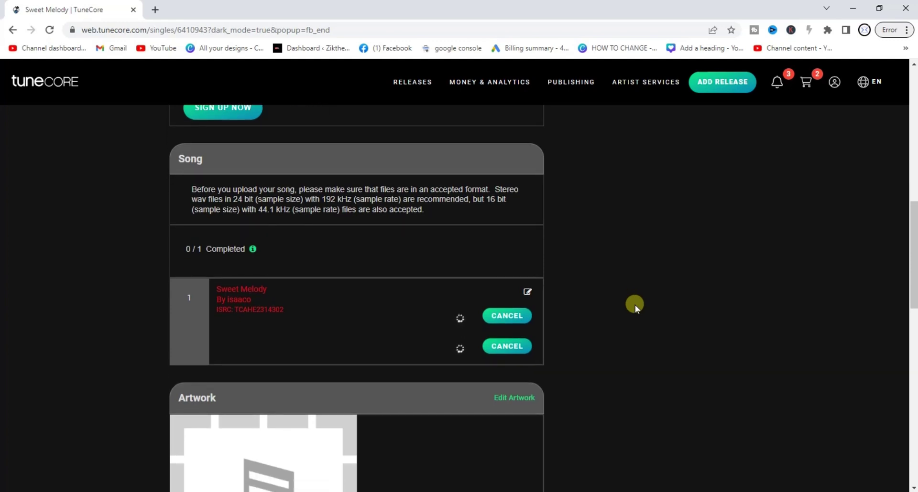
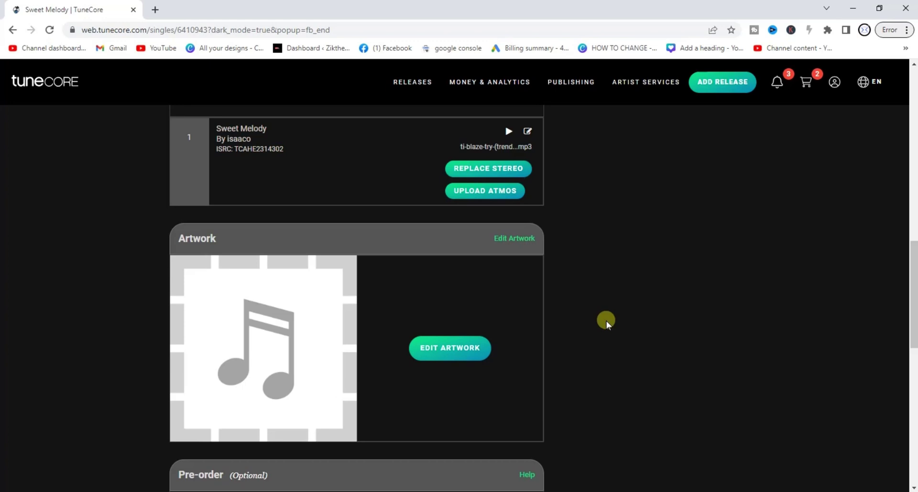
Open the cover art editing page for the single
scroll(665, 268, "up", 1)
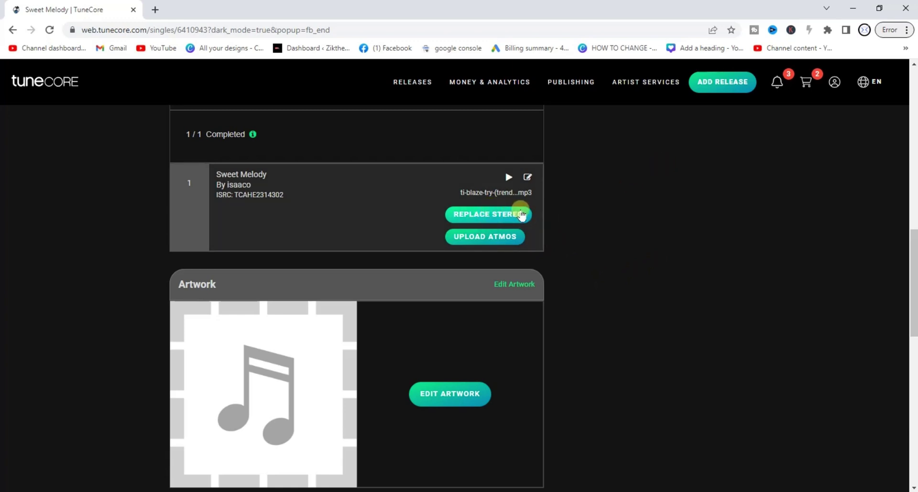
scroll(599, 185, "down", 2)
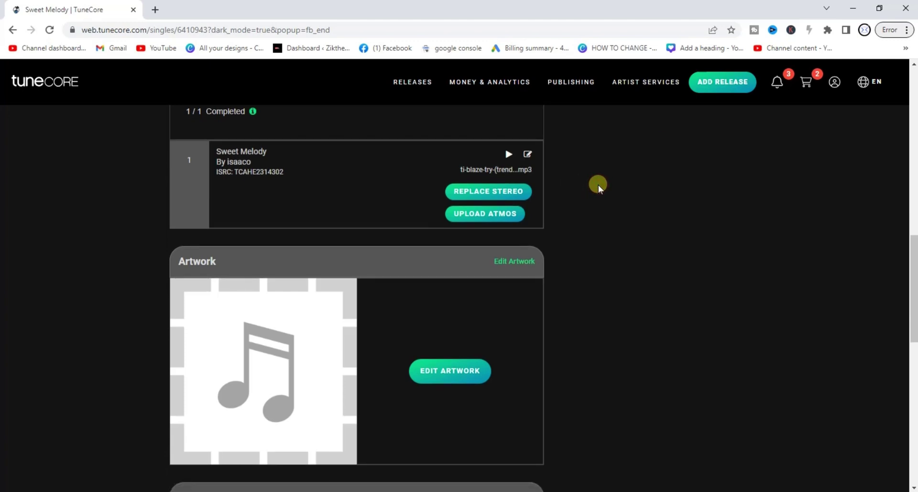
scroll(598, 185, "down", 1)
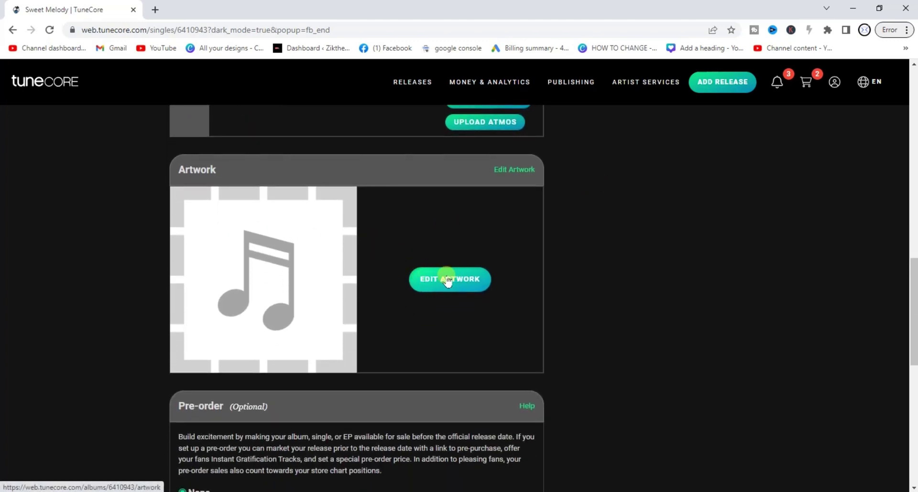
left_click(471, 282)
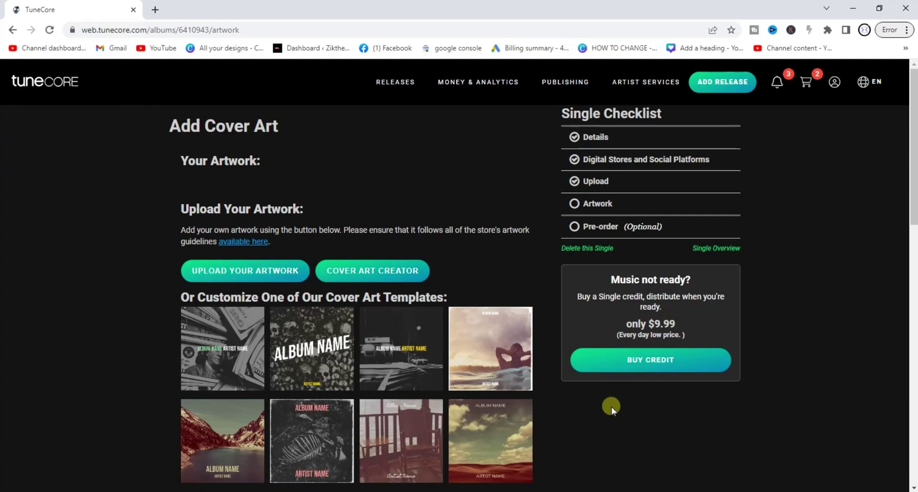
Choose the cover art template with a cloudy sky over red dunes and save it as the single's artwork
scroll(572, 418, "down", 1)
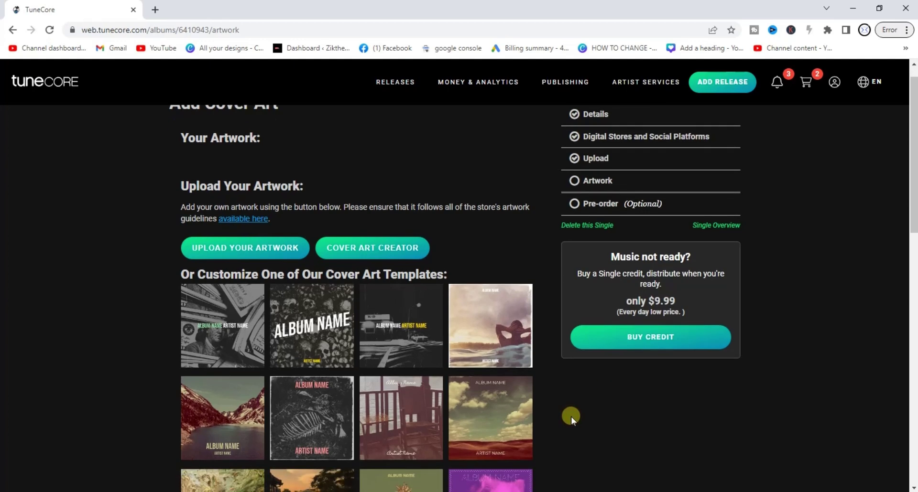
scroll(572, 419, "down", 3)
scroll(572, 418, "down", 1)
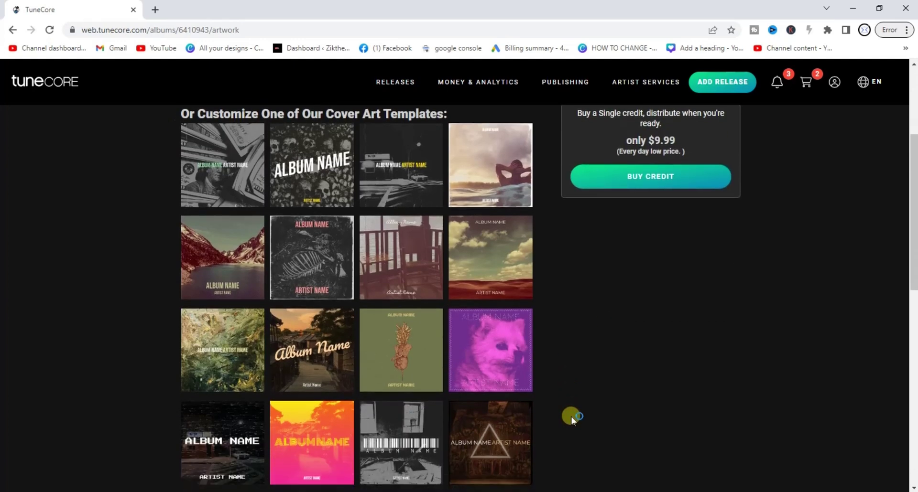
scroll(571, 419, "down", 3)
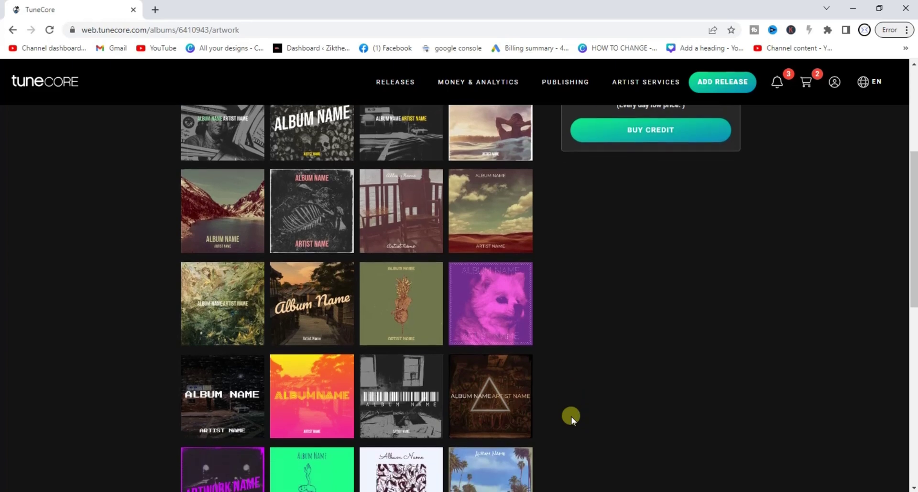
scroll(572, 417, "down", 7)
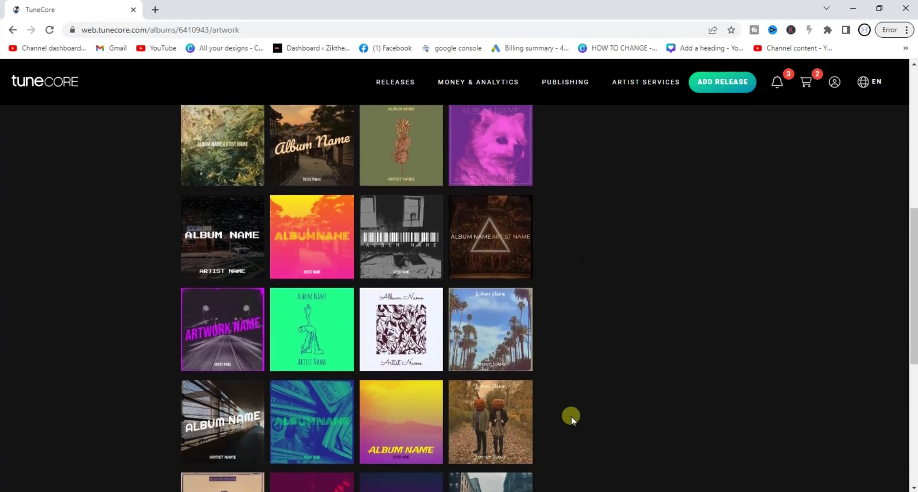
scroll(572, 417, "down", 2)
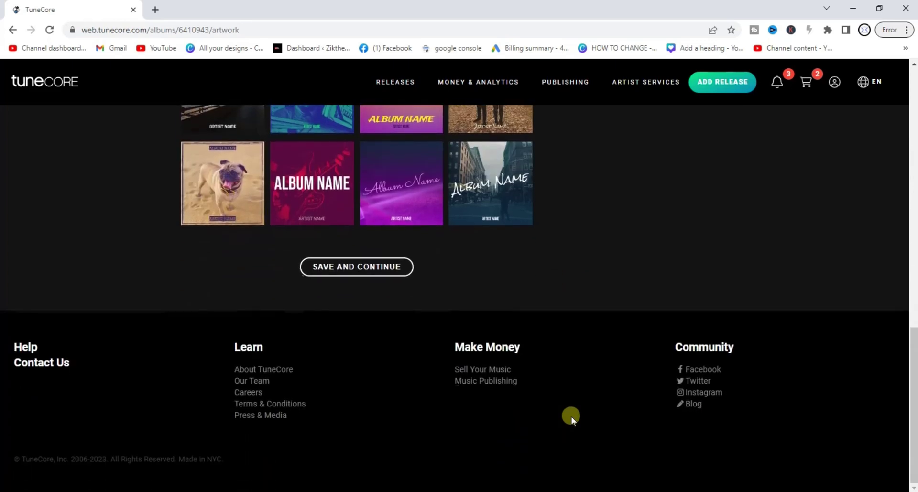
scroll(572, 417, "up", 15)
scroll(572, 417, "down", 3)
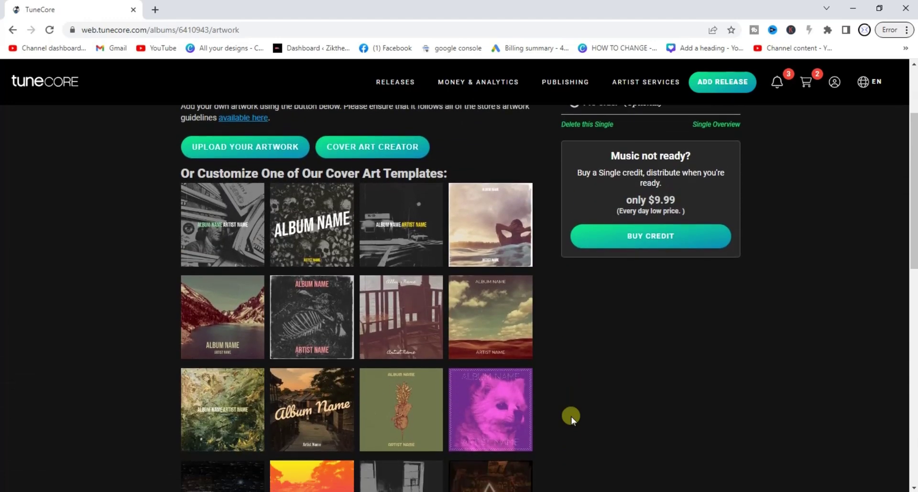
left_click(503, 310)
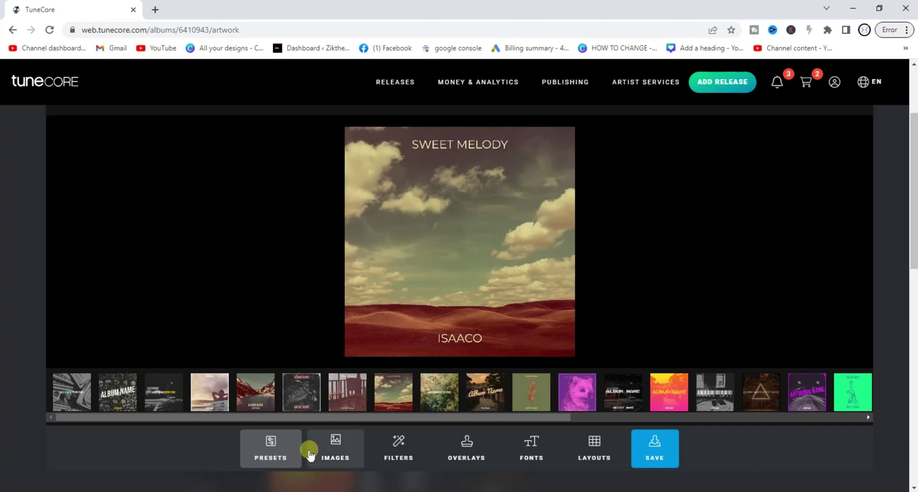
left_click(668, 446)
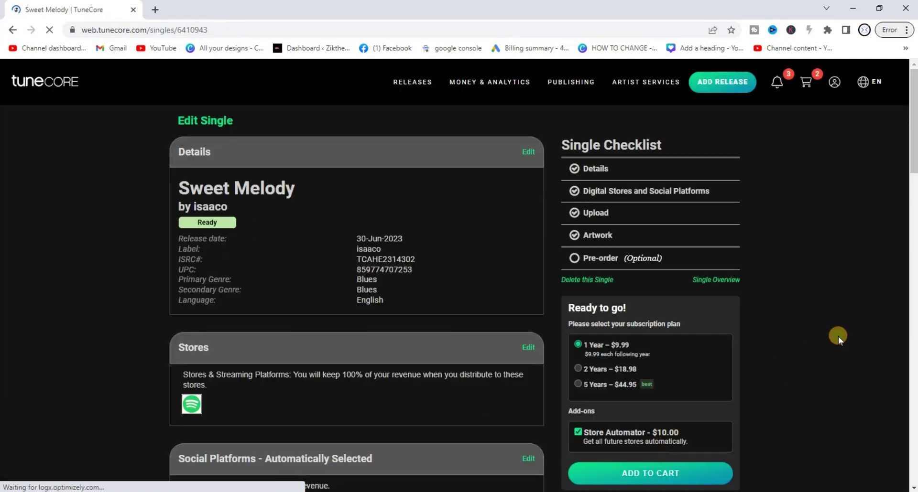
Leave the optional pre-order set to None and save the pre-order preferences
scroll(839, 336, "down", 10)
scroll(839, 337, "down", 15)
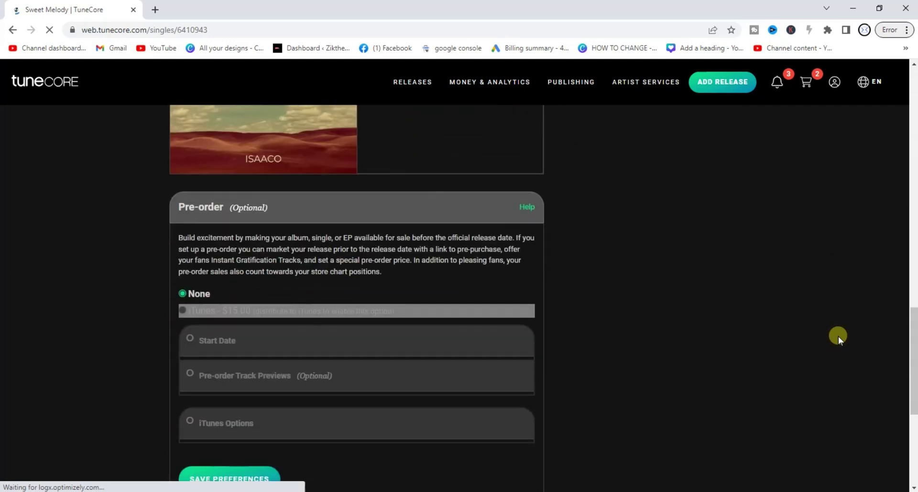
scroll(839, 337, "up", 3)
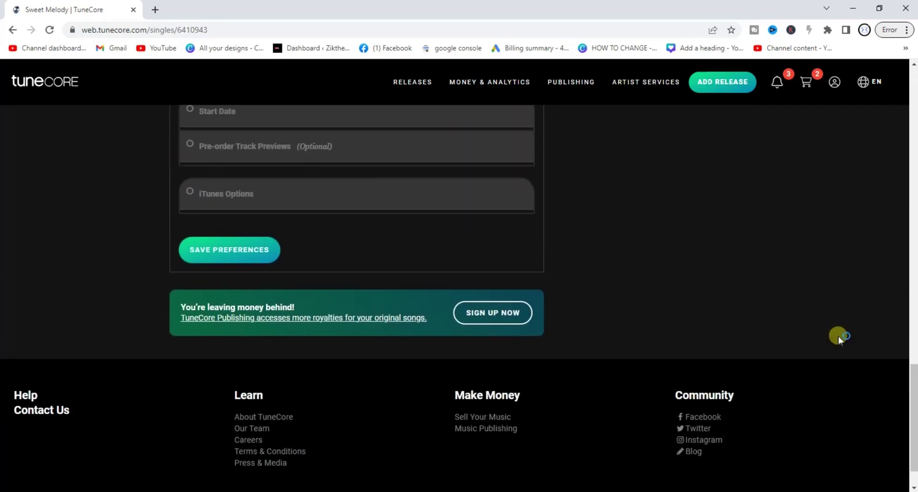
scroll(839, 336, "up", 1)
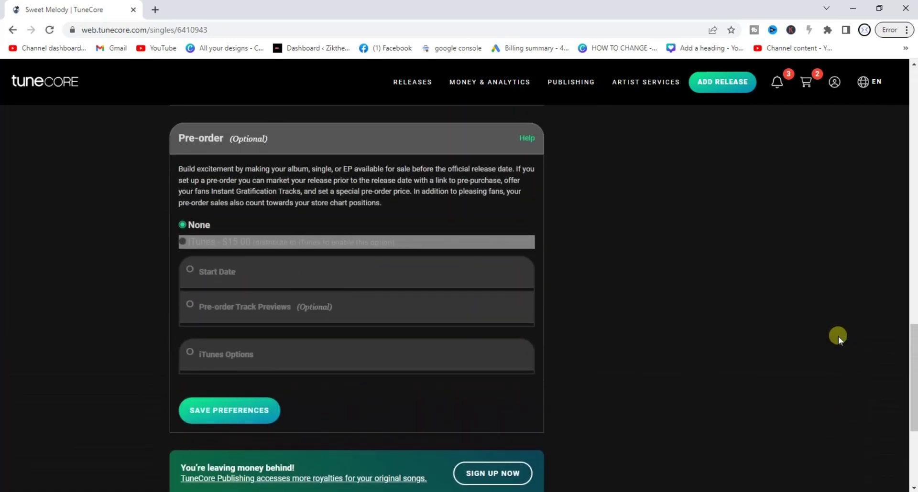
scroll(839, 337, "down", 1)
scroll(838, 336, "up", 1)
scroll(839, 337, "down", 1)
scroll(838, 337, "up", 1)
scroll(839, 336, "up", 4)
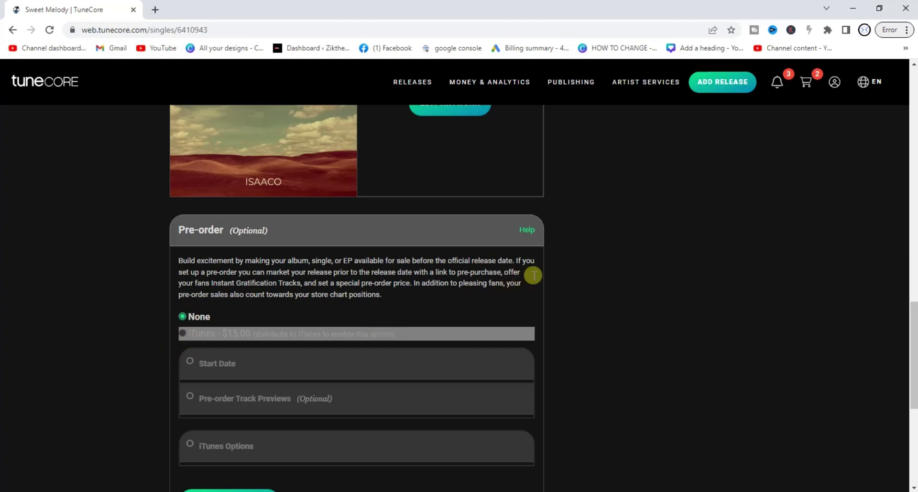
scroll(585, 272, "down", 6)
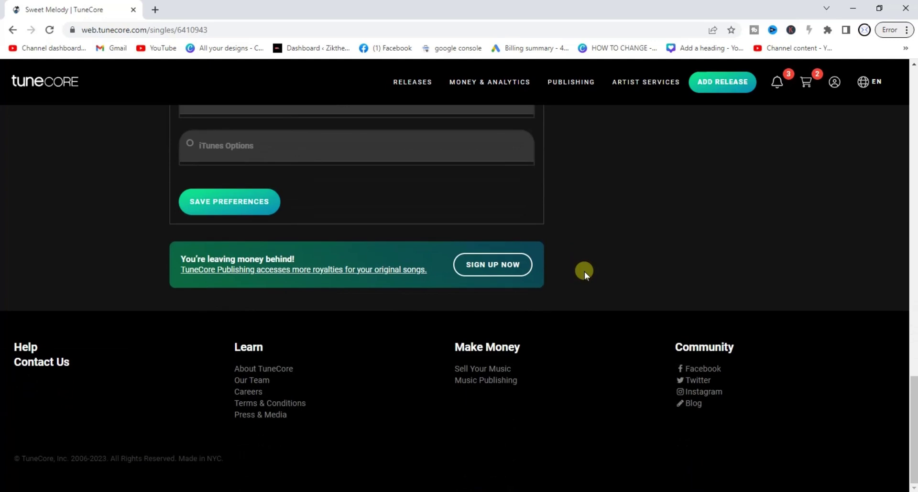
left_click(226, 201)
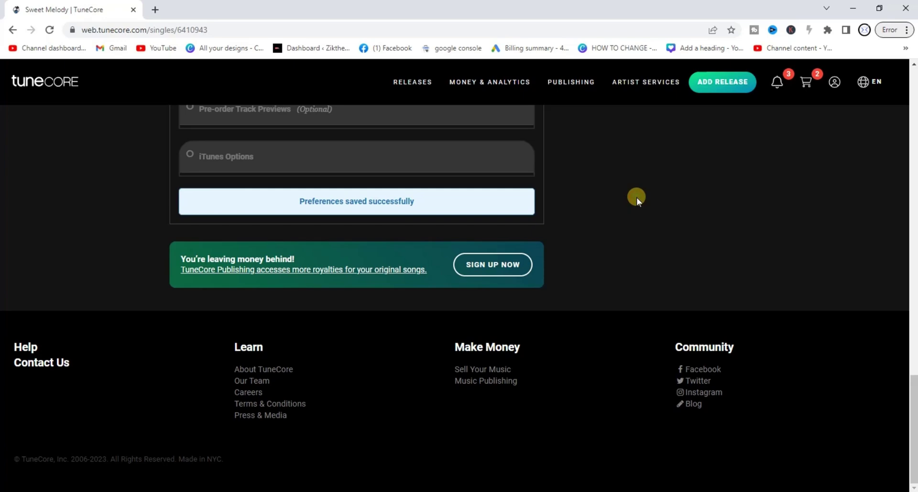
Add the single to the cart with the 1 Year plan and the Store Automator add-on, confirming it is ready to deliver
scroll(635, 197, "up", 12)
scroll(636, 197, "up", 10)
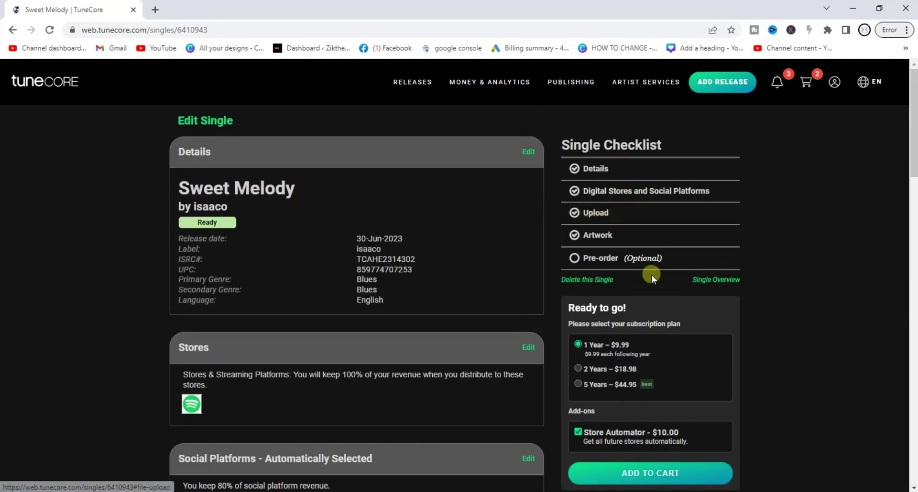
scroll(785, 219, "down", 2)
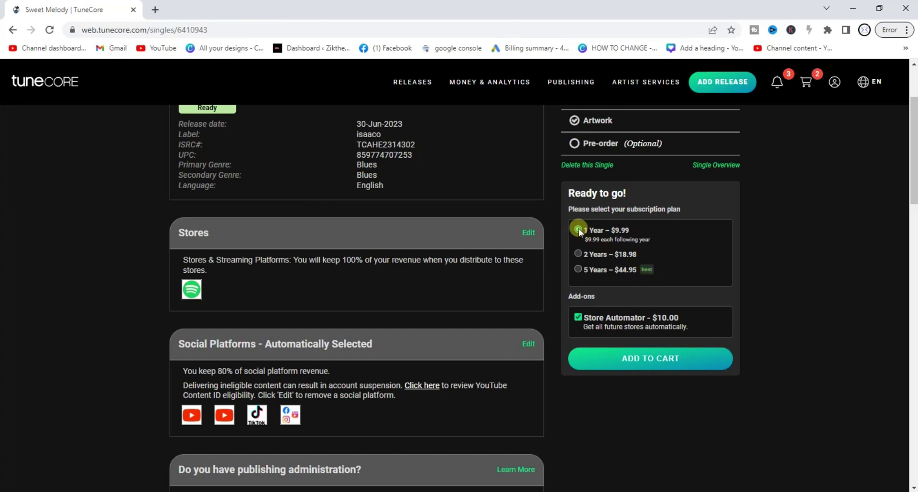
left_click(633, 360)
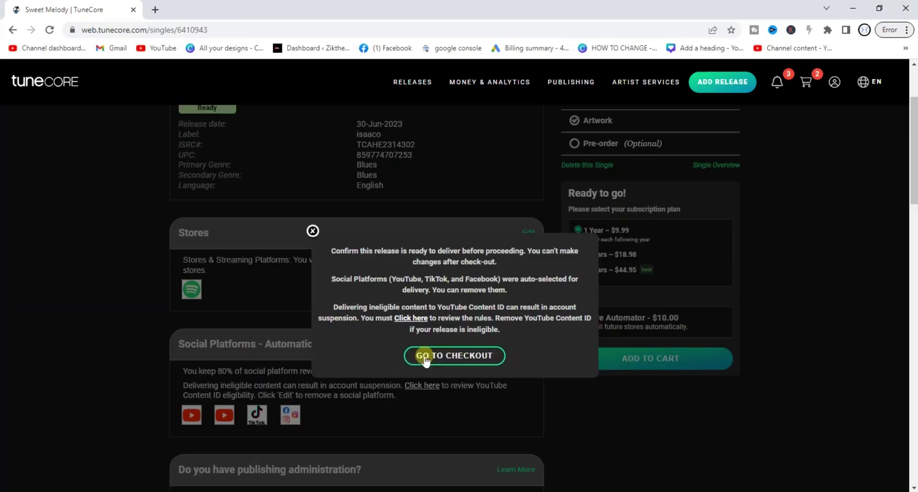
left_click(450, 359)
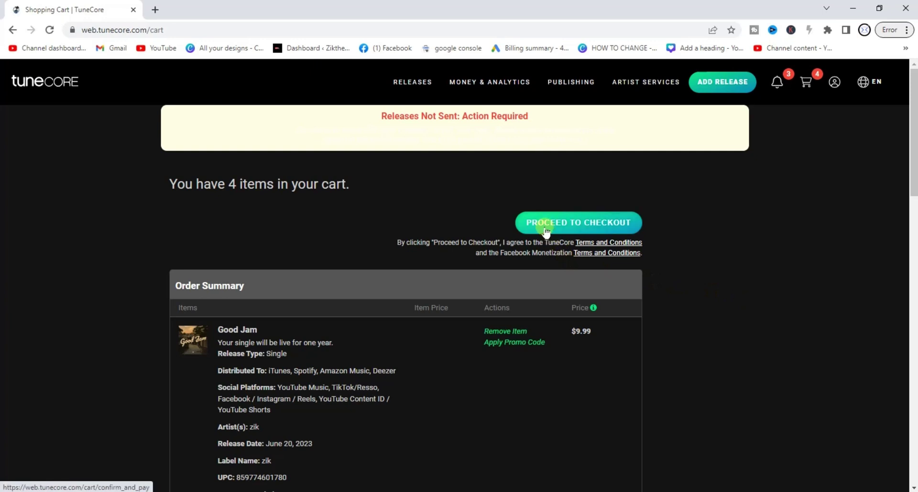
Proceed from the cart to the order confirmation and view the available payment methods
left_click(594, 223)
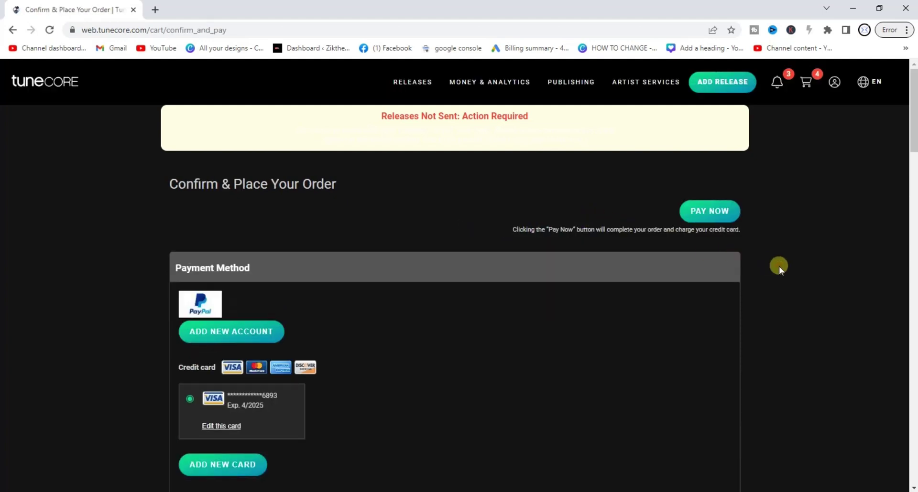
scroll(779, 266, "down", 1)
scroll(779, 266, "down", 1)
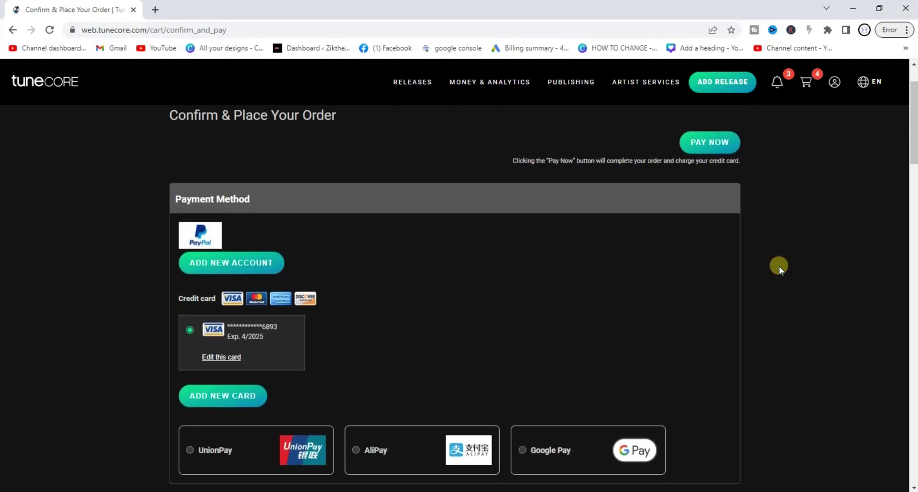
Open the form for adding a new card, review its card and billing address fields, and return to the order confirmation
scroll(779, 266, "down", 1)
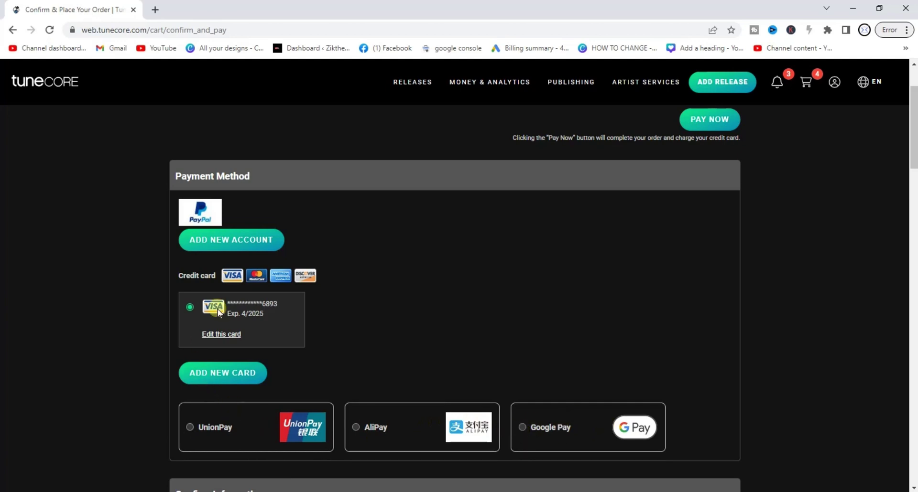
left_click(214, 376)
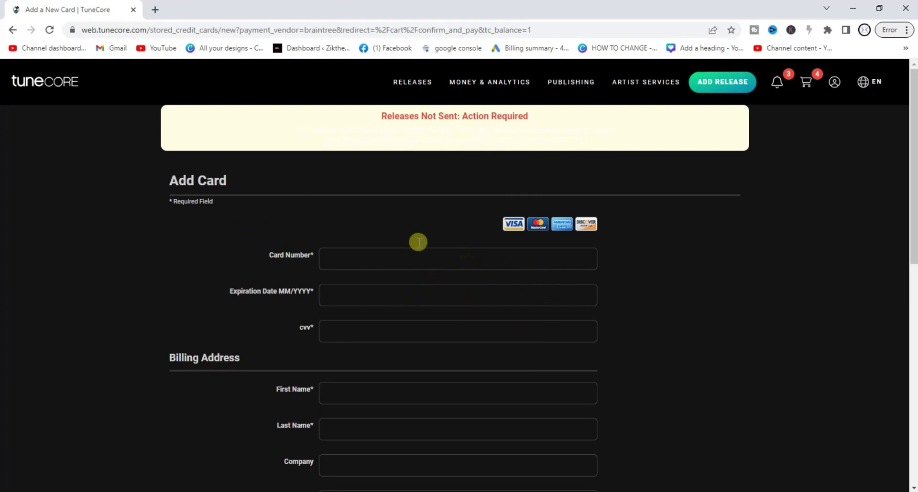
scroll(794, 250, "down", 4)
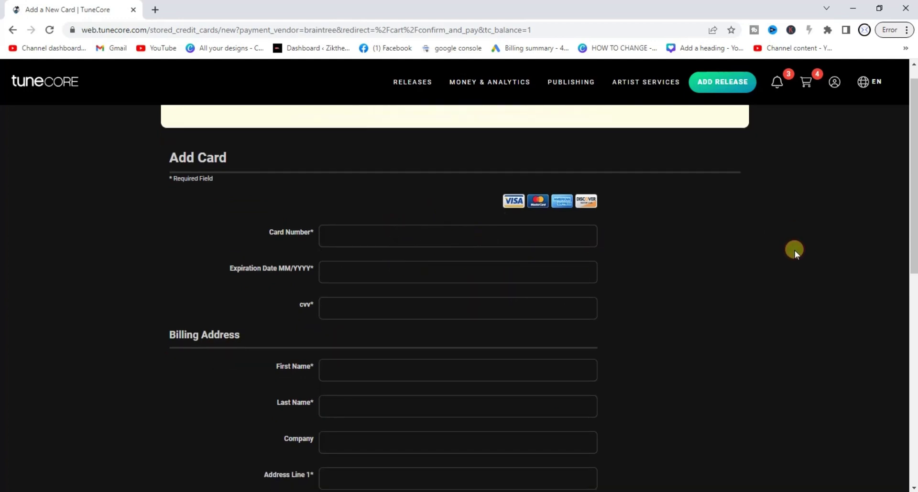
scroll(794, 251, "down", 6)
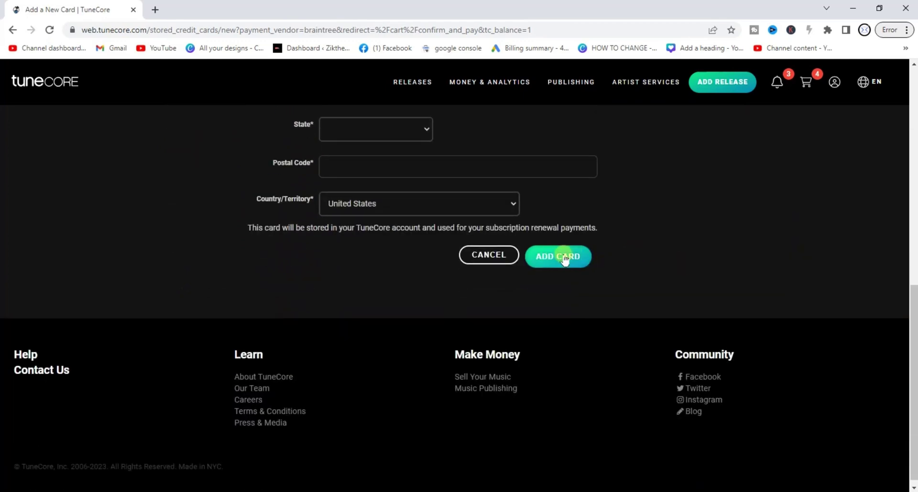
scroll(652, 217, "up", 4)
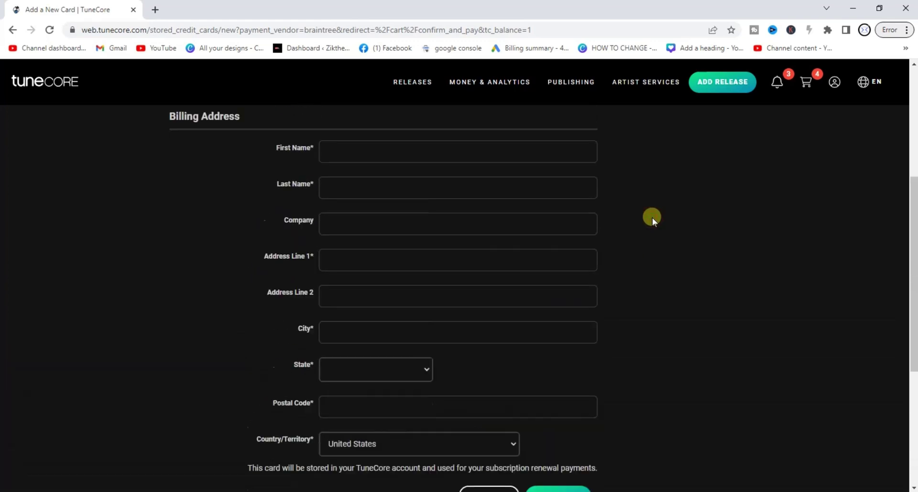
scroll(652, 217, "up", 5)
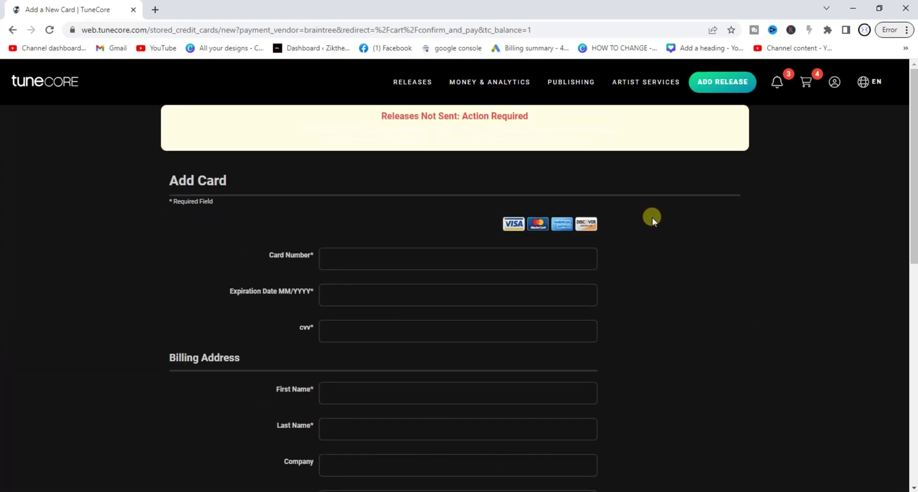
scroll(652, 217, "down", 8)
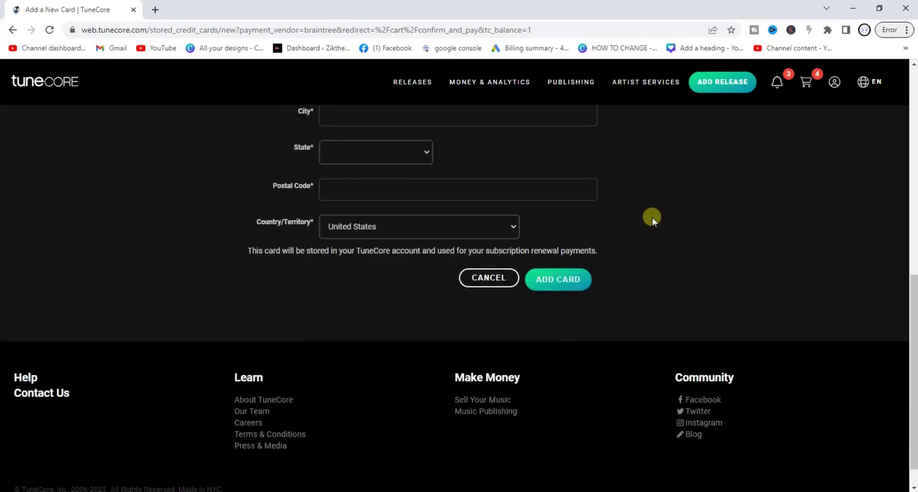
scroll(776, 206, "up", 8)
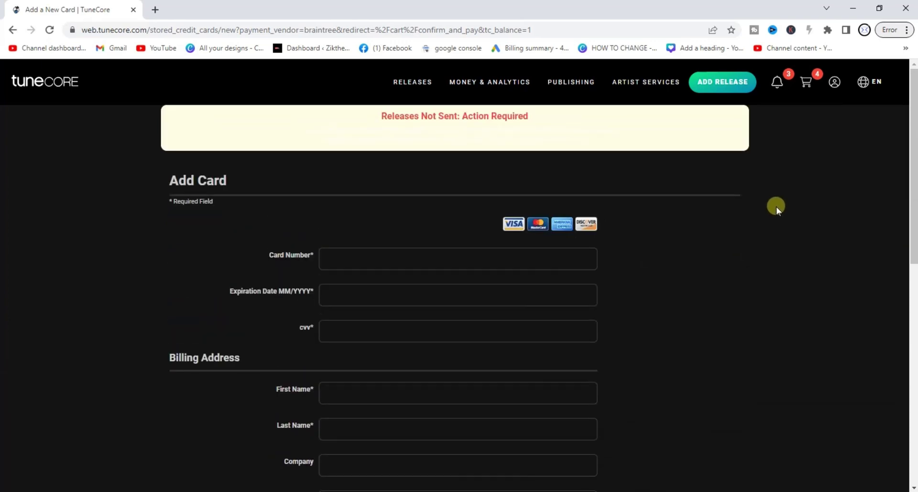
left_click(14, 29)
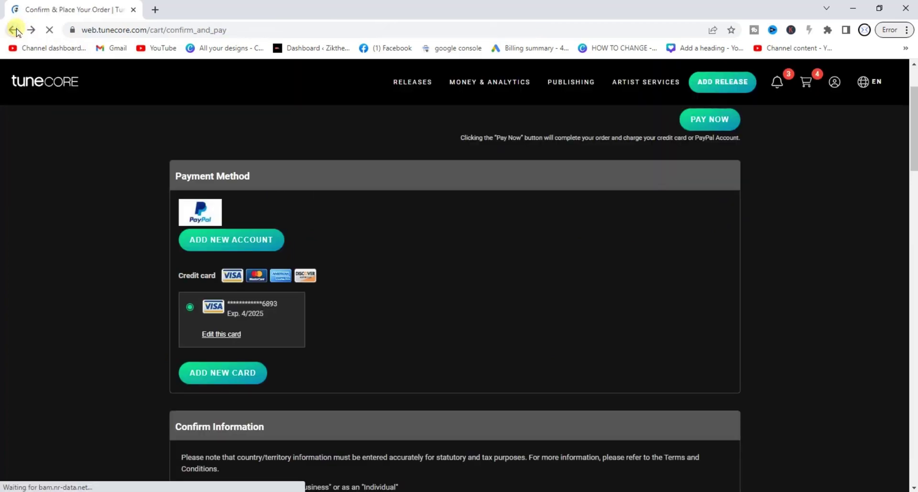